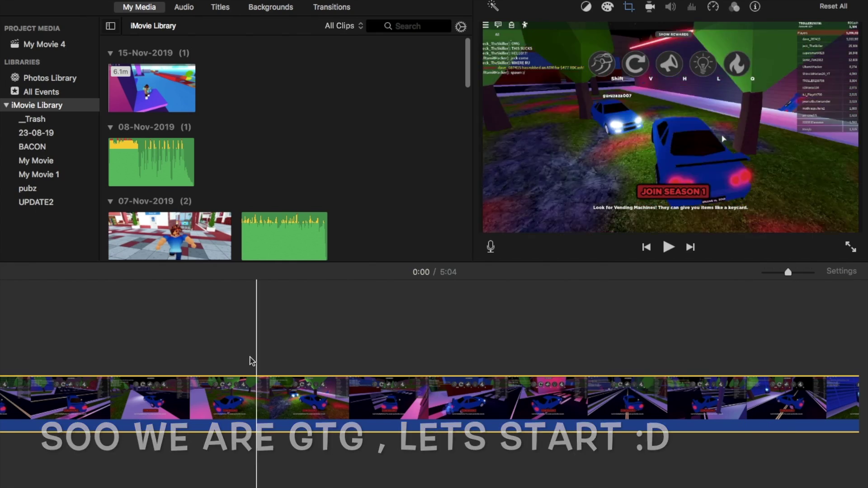
# - Insert the 13-second fiery intro clip from the 28-Aug-2019 media before the gameplay clip at the start of the timeline
pyautogui.hscroll(-10, 554, 354)
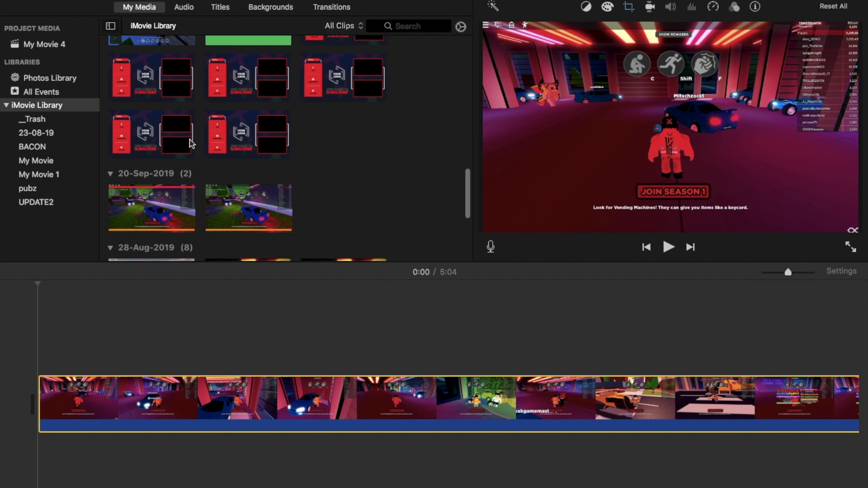
pyautogui.scroll(-5, 190, 144)
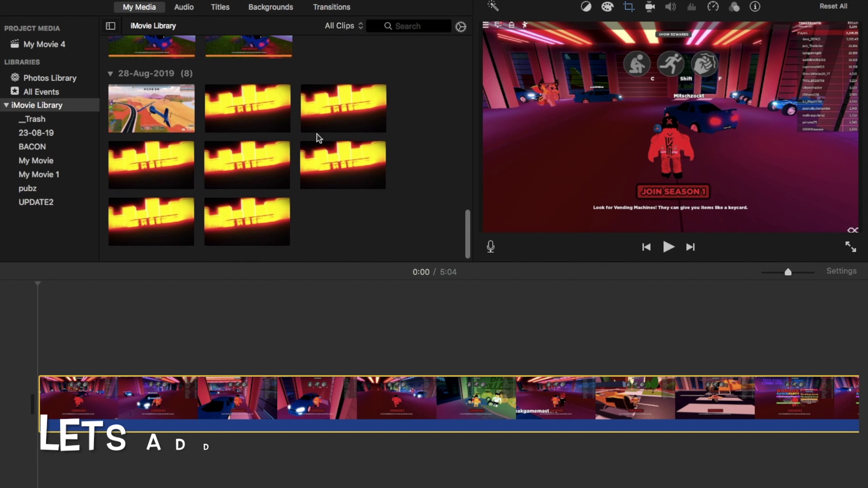
pyautogui.moveTo(249, 173); pyautogui.dragTo(19, 405)
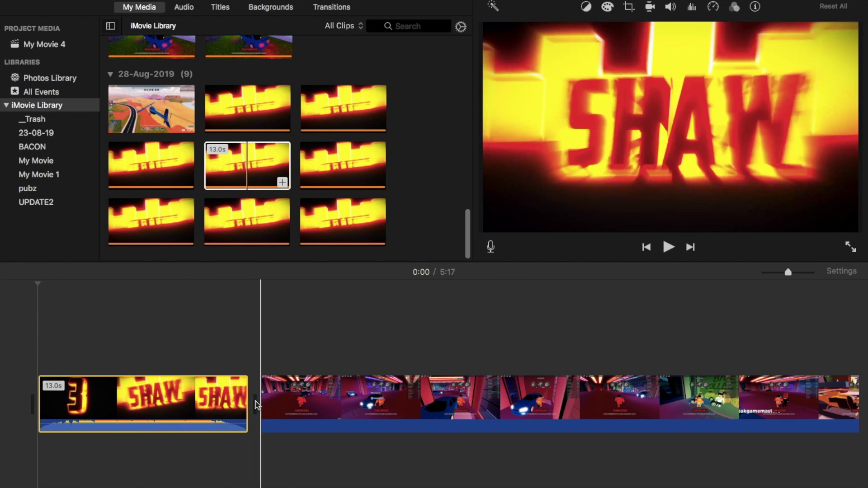
# - Play back part of the gameplay clip with the system volume raised to maximum, and pause it
pyautogui.hscroll(6, 289, 398)
pyautogui.press('space')
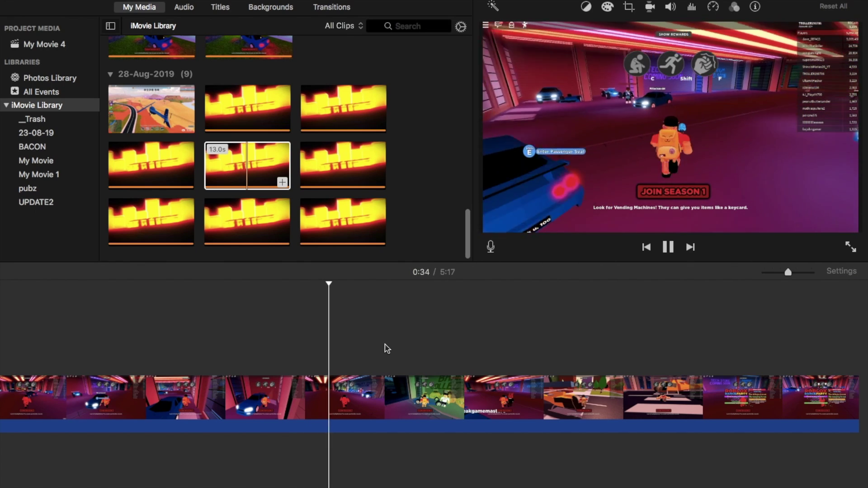
pyautogui.press('XF86AudioRaiseVolume')
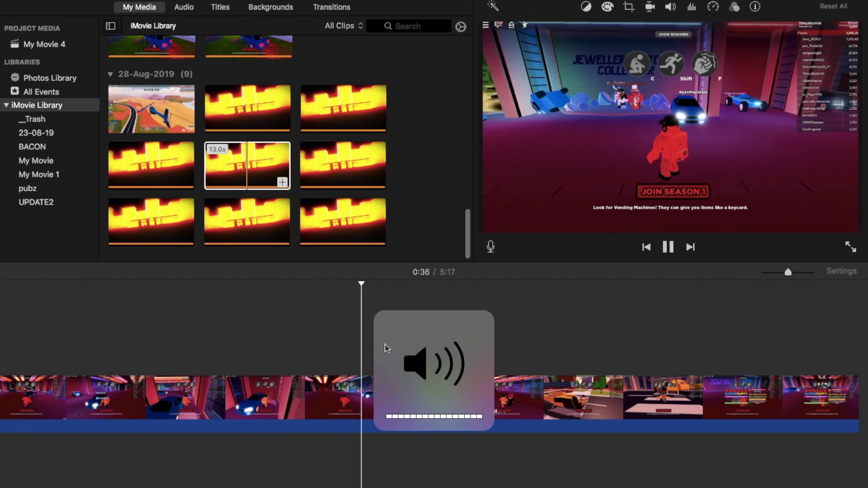
pyautogui.press('space')
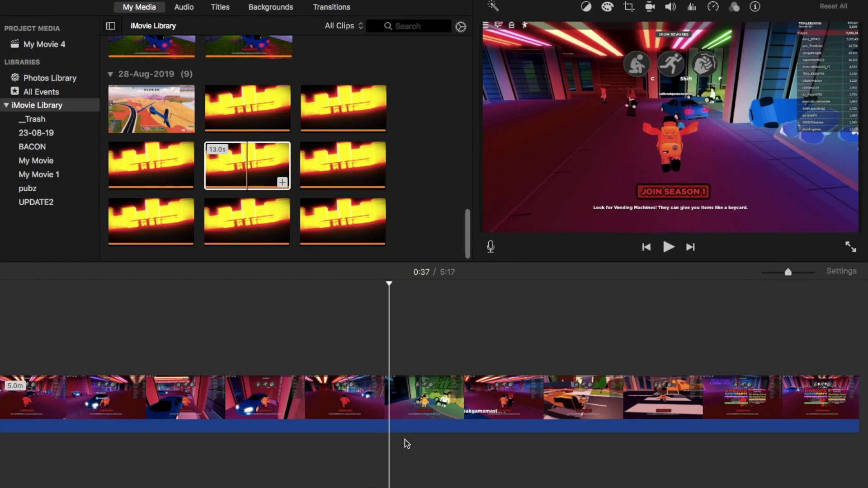
# - Browse the library for background music, checking the 15 second intro music and the 2.2-minute audio clip from 07-Nov-2019
pyautogui.scroll(3, 253, 107)
pyautogui.click(251, 113)
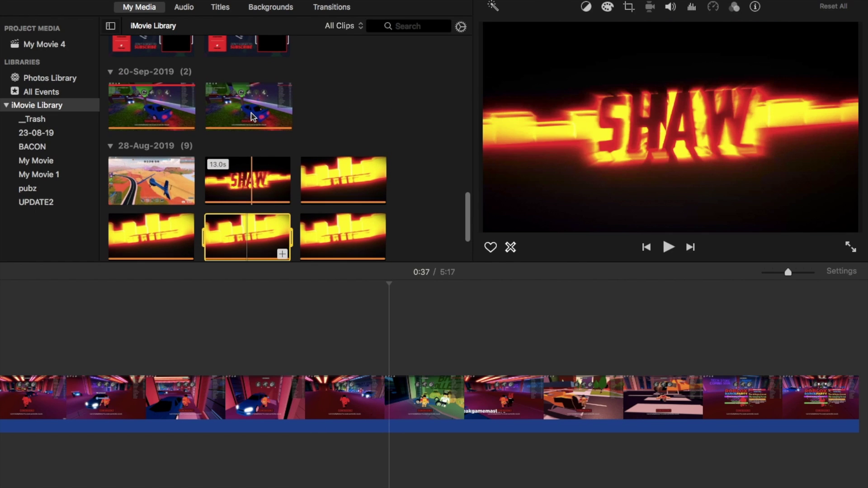
pyautogui.scroll(10, 253, 116)
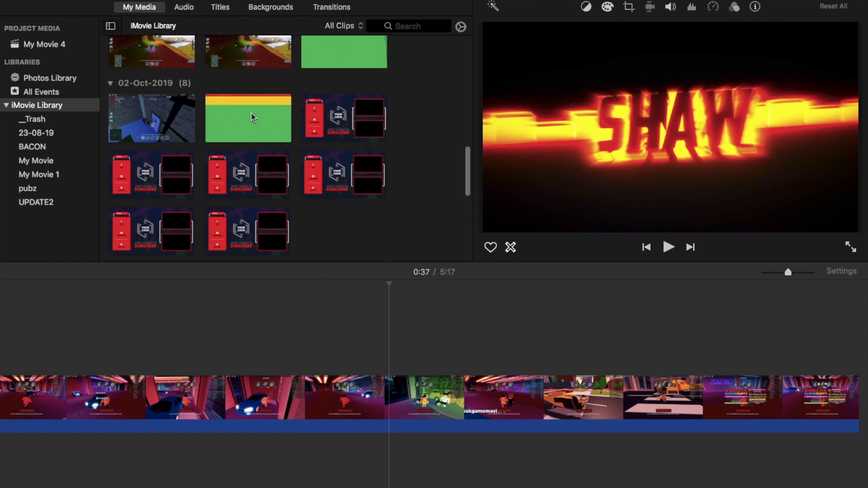
pyautogui.scroll(10, 174, 88)
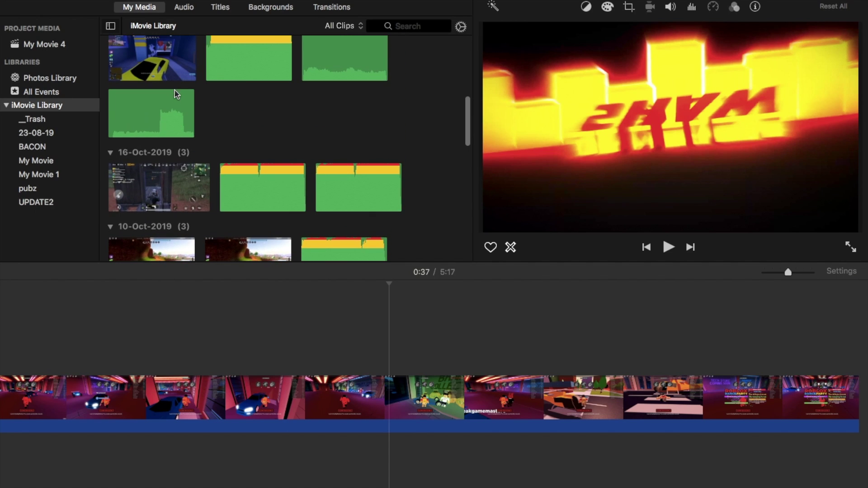
pyautogui.scroll(2, 171, 93)
pyautogui.moveTo(170, 187); pyautogui.dragTo(131, 443)
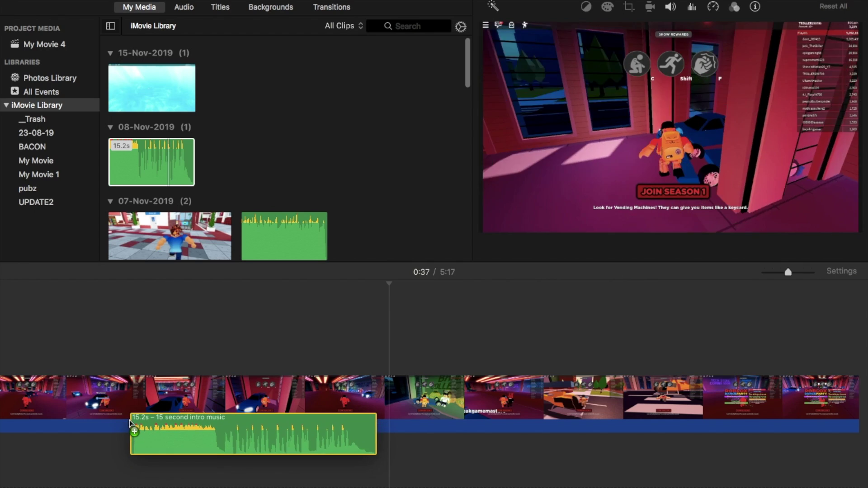
pyautogui.moveTo(130, 339); pyautogui.dragTo(150, 142)
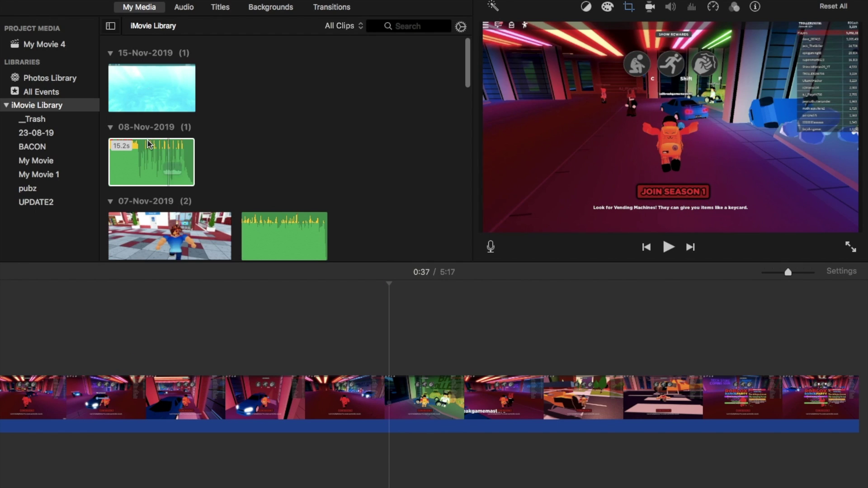
pyautogui.click(149, 144)
pyautogui.scroll(-4, 151, 144)
pyautogui.moveTo(305, 124); pyautogui.dragTo(247, 131)
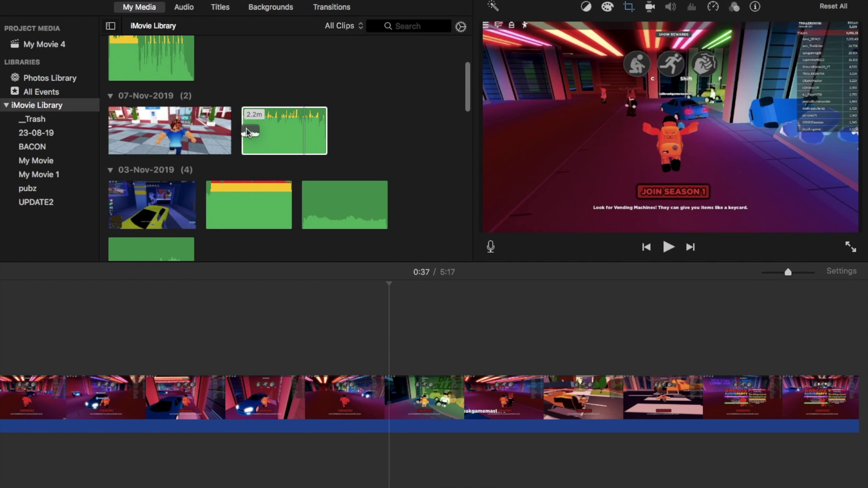
pyautogui.click(255, 119)
# - Add the 3.4-minute Sub Urban - Cradles audio clip from 03-Nov-2019 beneath the start of the gameplay clip
pyautogui.scroll(-2, 255, 118)
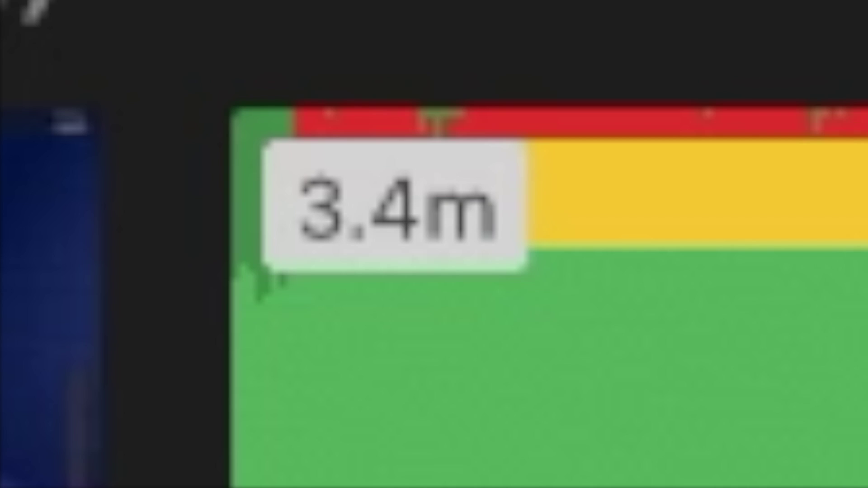
pyautogui.click(208, 167)
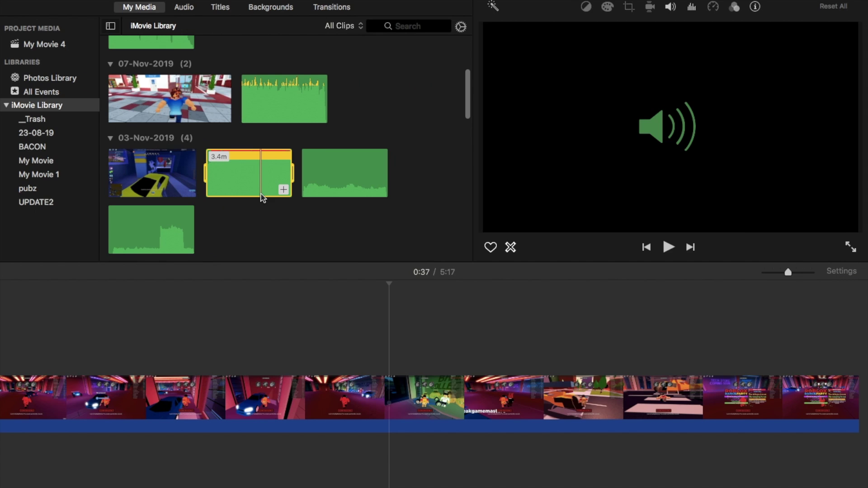
pyautogui.moveTo(264, 194); pyautogui.dragTo(121, 470)
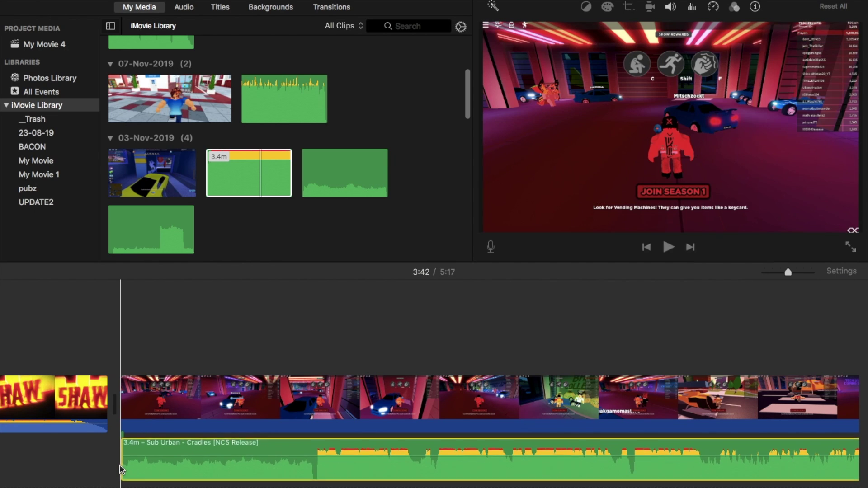
# - Try lower and higher volume levels on the Sub Urban - Cradles audio, undo them, and play the section
pyautogui.hscroll(-5, 120, 468)
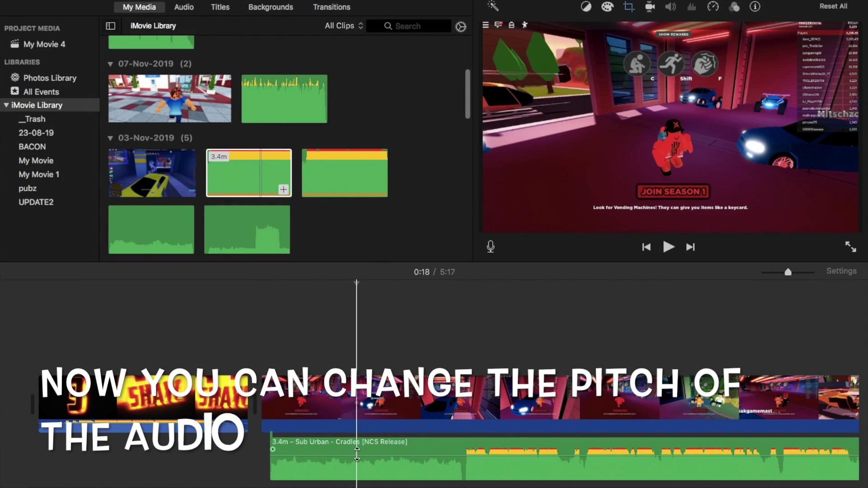
pyautogui.moveTo(358, 454); pyautogui.dragTo(358, 463)
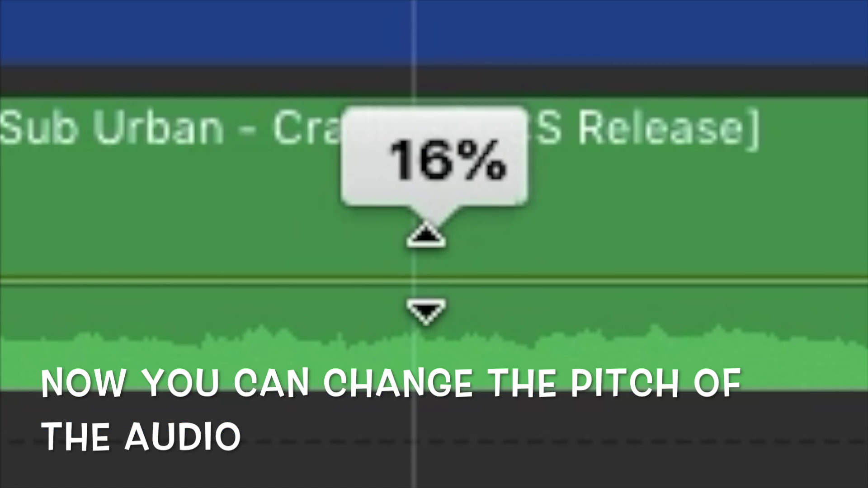
pyautogui.moveTo(426, 274); pyautogui.dragTo(429, 78)
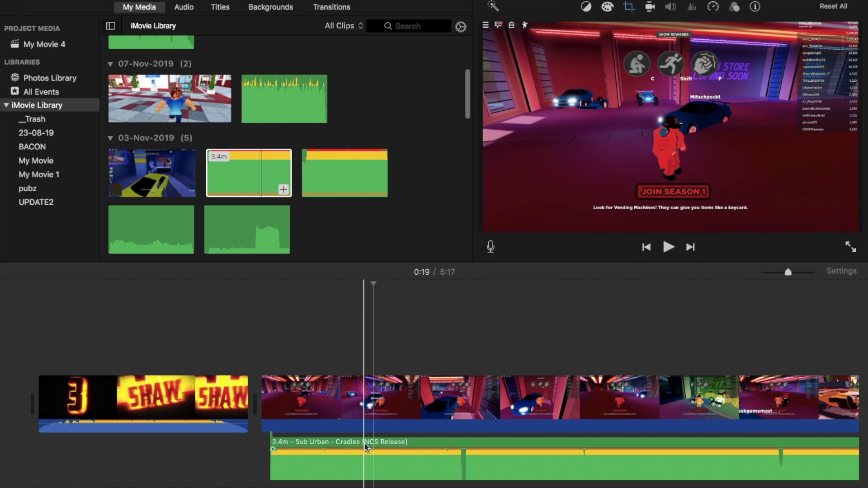
pyautogui.moveTo(366, 450); pyautogui.dragTo(362, 478)
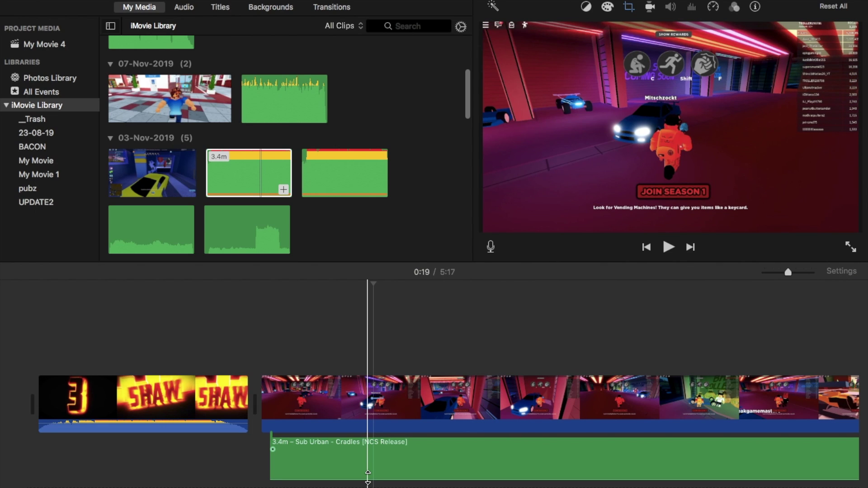
pyautogui.press('super+z')
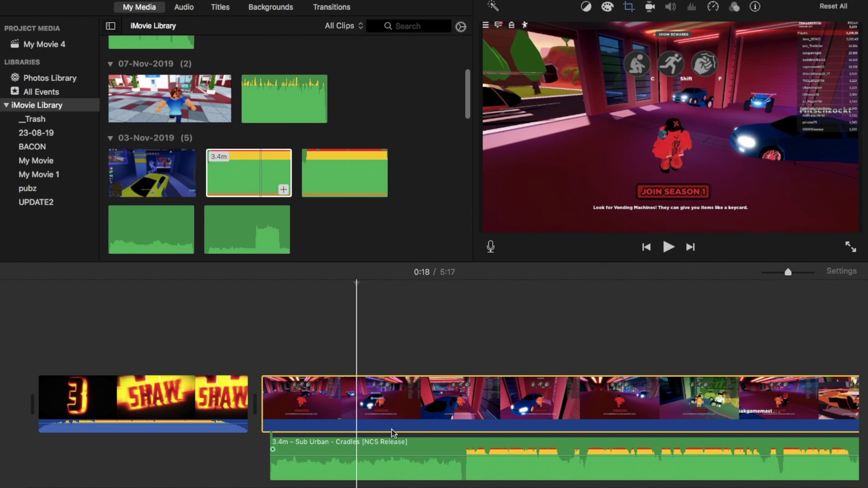
pyautogui.press('space')
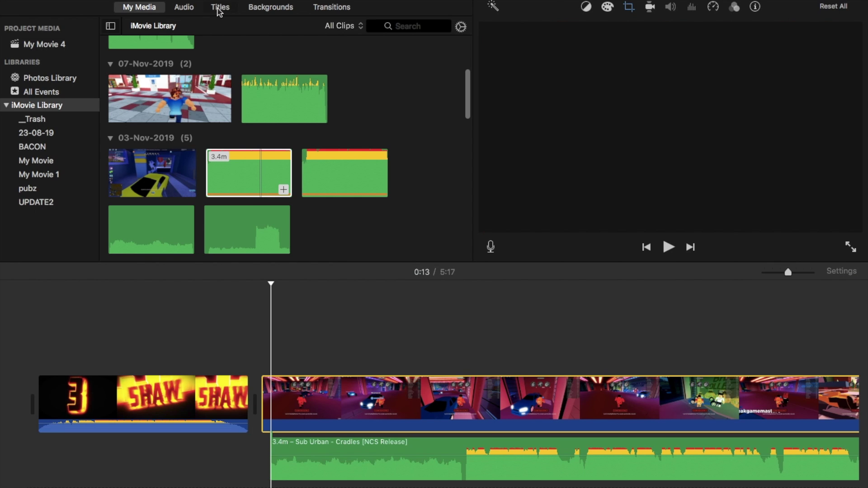
# - Place a Reveal title lasting 8 seconds above the start of the gameplay clip
pyautogui.click(220, 8)
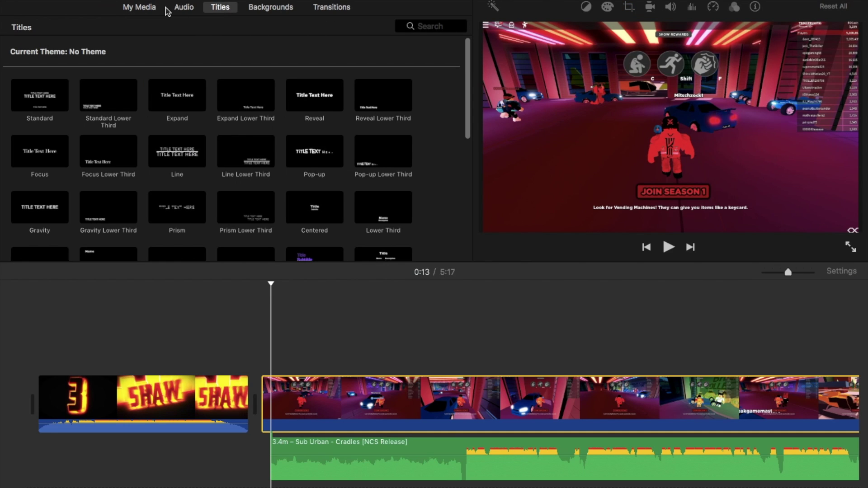
pyautogui.click(184, 10)
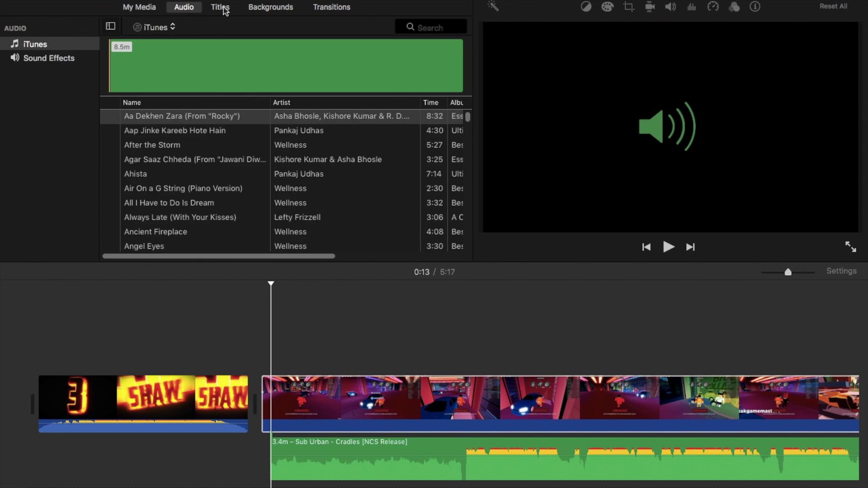
pyautogui.click(223, 9)
pyautogui.click(480, 398)
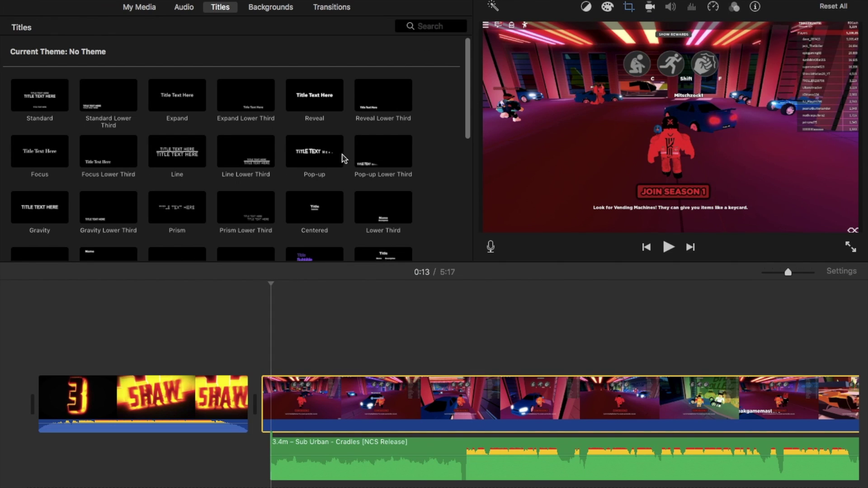
pyautogui.scroll(-10, 335, 139)
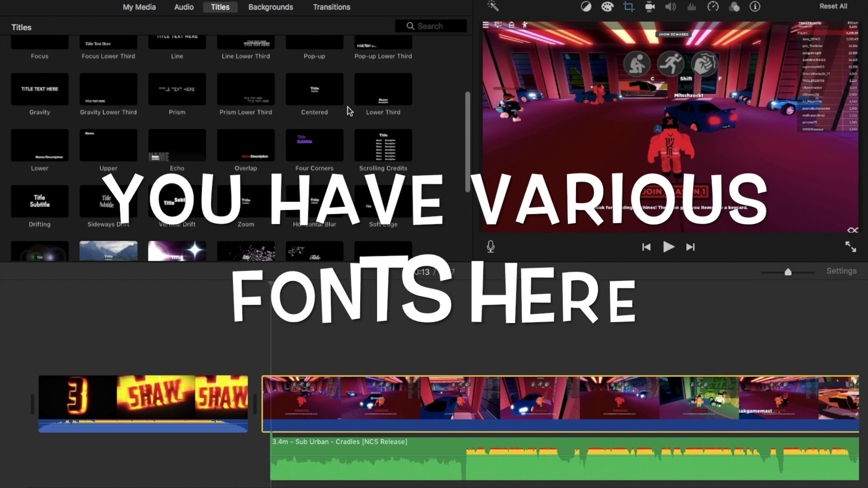
pyautogui.scroll(-3, 350, 111)
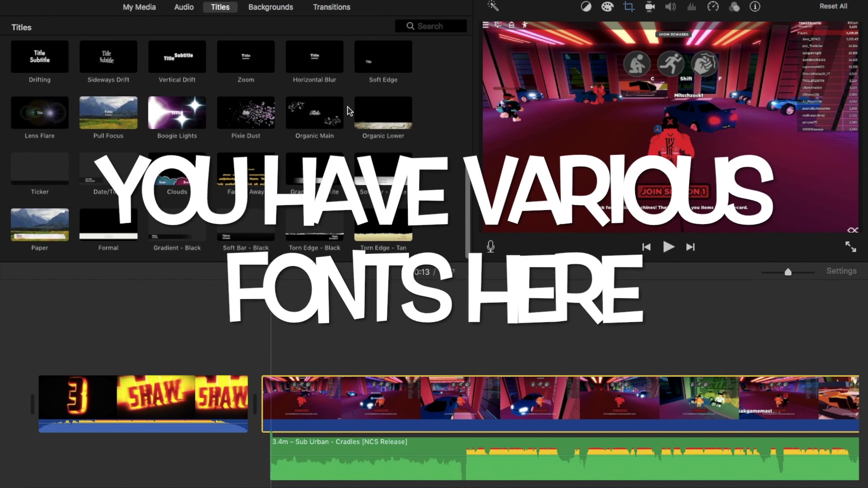
pyautogui.scroll(12, 350, 111)
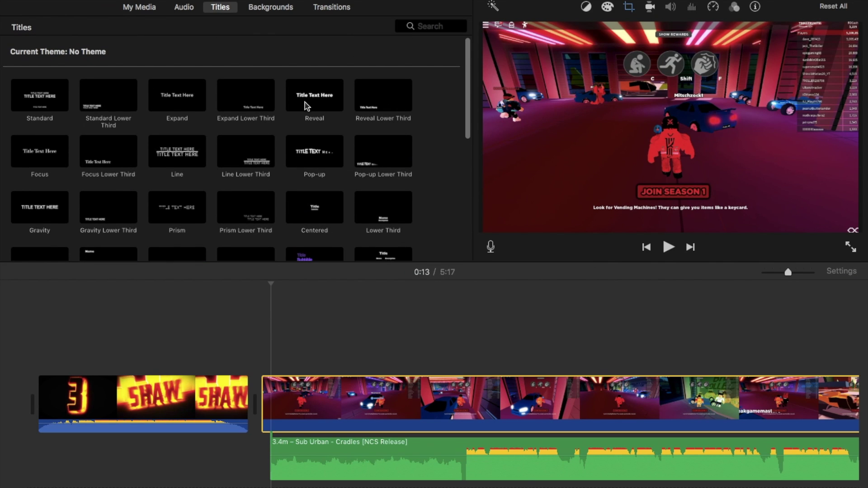
pyautogui.click(311, 106)
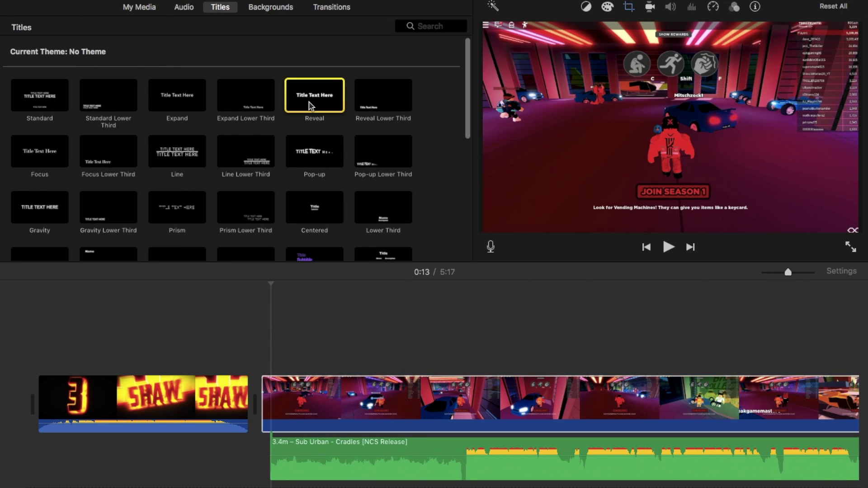
pyautogui.moveTo(312, 106); pyautogui.dragTo(298, 310)
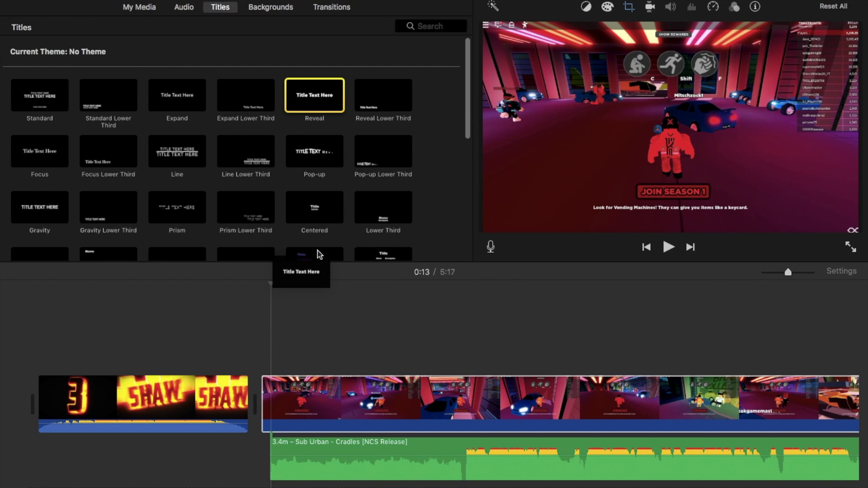
pyautogui.moveTo(301, 274); pyautogui.dragTo(387, 363)
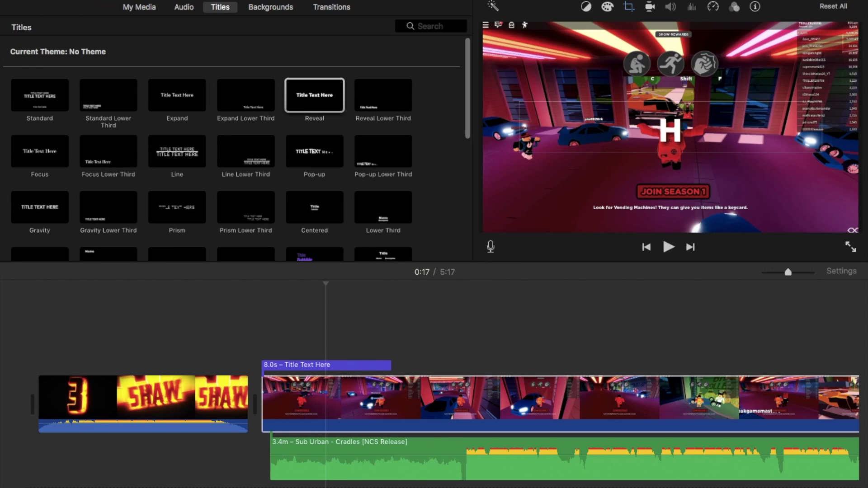
# - Try to replace the title text with "HI MY NAME IS" and the name on a second line
pyautogui.write('NAME IS')
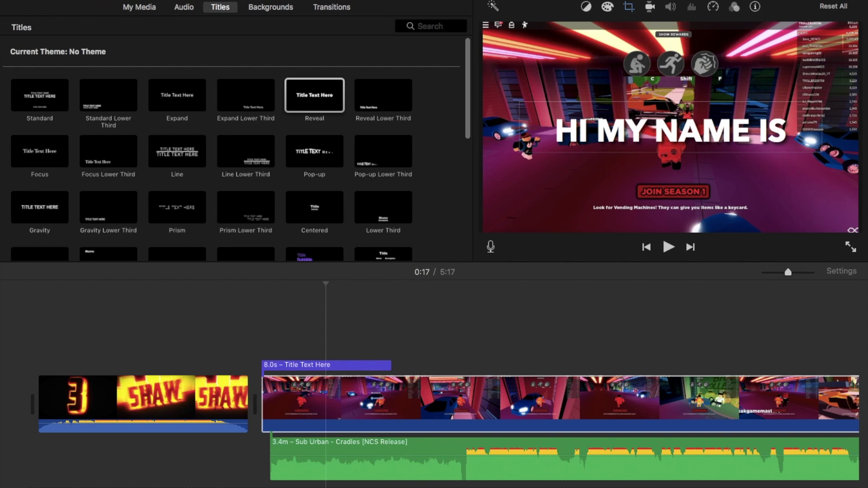
pyautogui.press('Return')
pyautogui.write('SHAW')
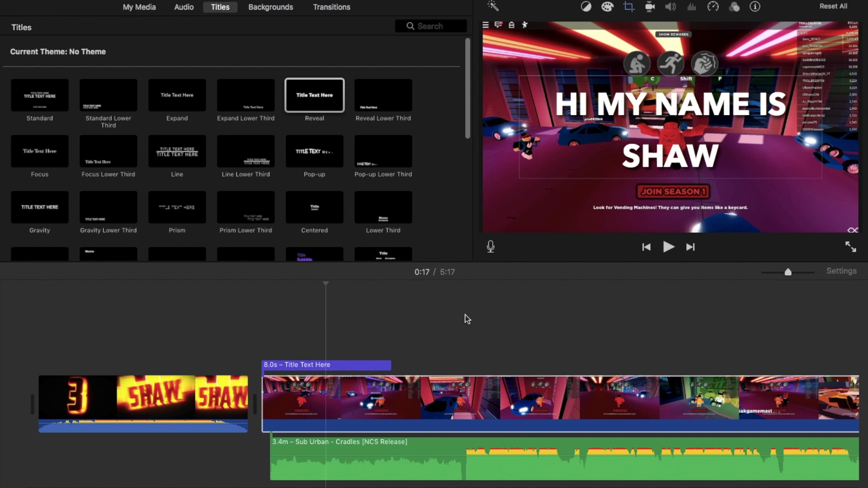
pyautogui.click(465, 292)
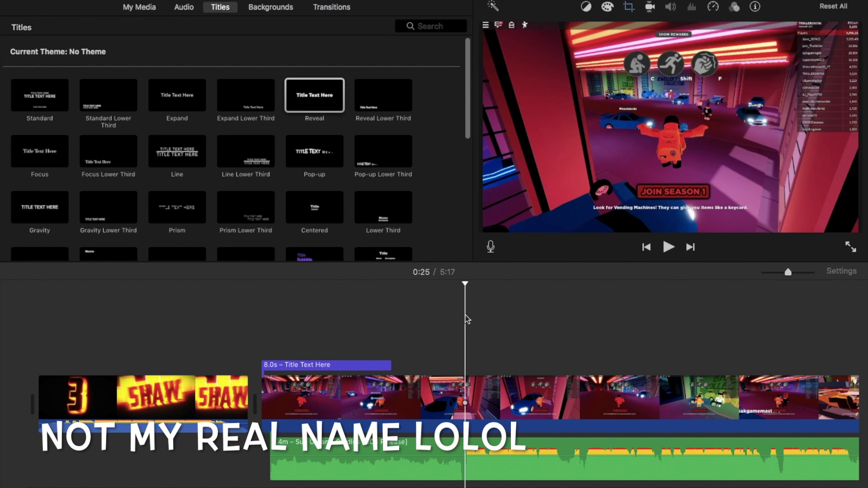
# - Reopen the title above the gameplay clip to check its text, and place the playhead near the title's start
pyautogui.moveTo(463, 285); pyautogui.dragTo(261, 298)
pyautogui.doubleClick(312, 364)
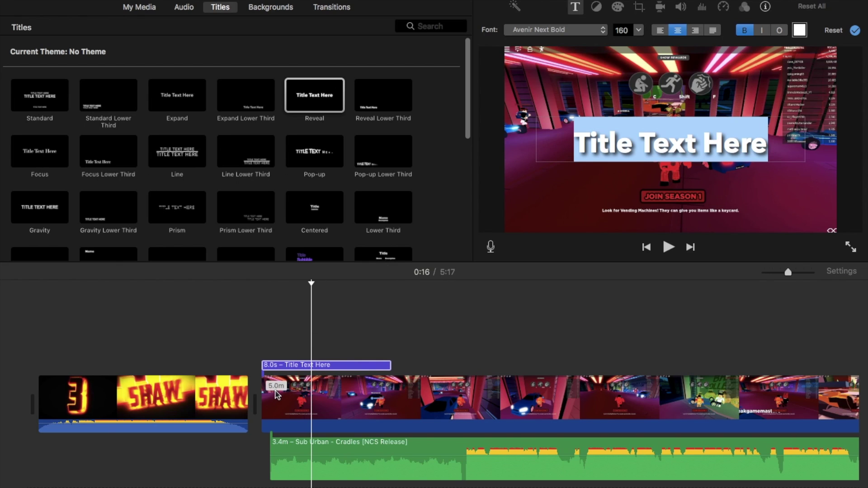
pyautogui.click(276, 340)
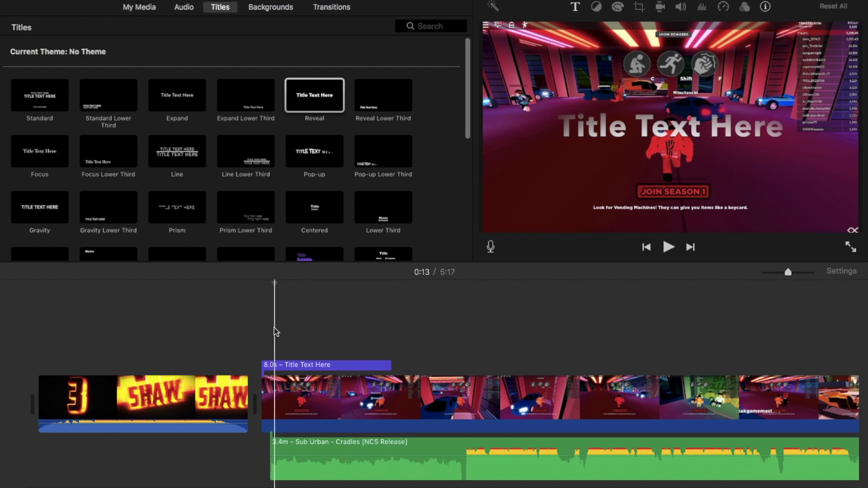
# - Move the Reveal title along the gameplay clip so it starts at 0:13, in line with the start of the music
pyautogui.doubleClick(289, 366)
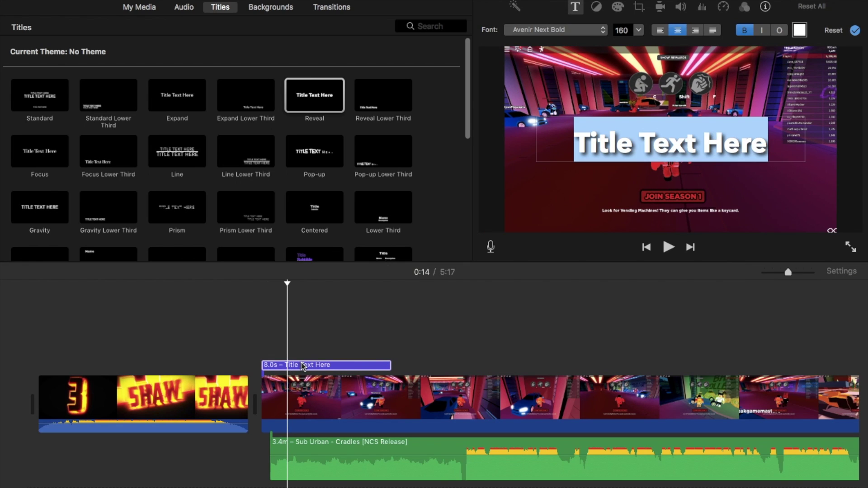
pyautogui.click(272, 364)
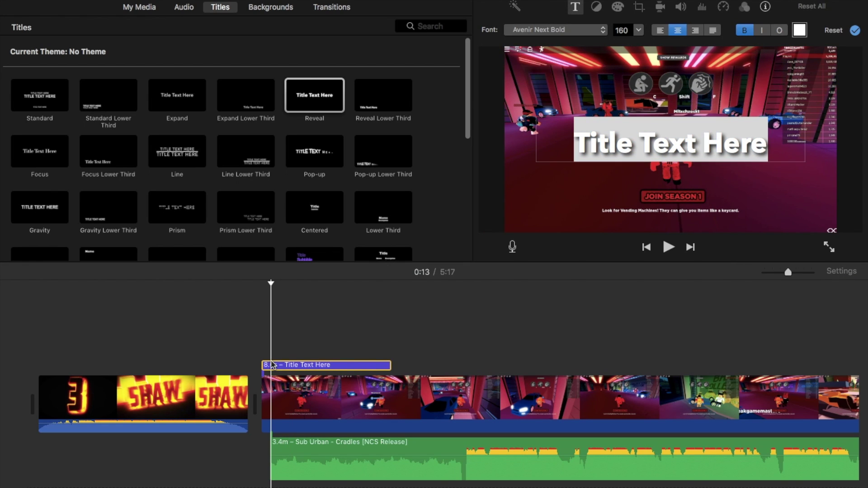
pyautogui.moveTo(315, 366); pyautogui.dragTo(324, 365)
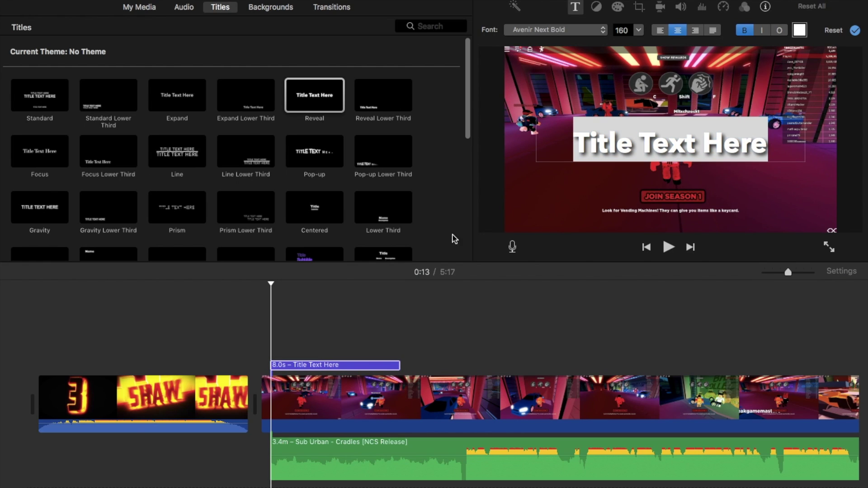
# - Replace the title's placeholder text with "HI MY NAME IS" and the name on a second line
pyautogui.moveTo(769, 137); pyautogui.dragTo(579, 135)
pyautogui.press('BackSpace')
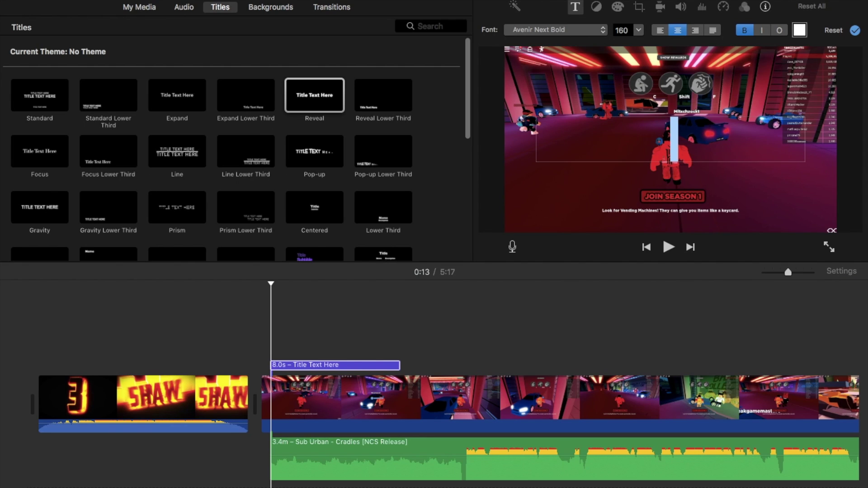
pyautogui.write('HI MY NAME IS')
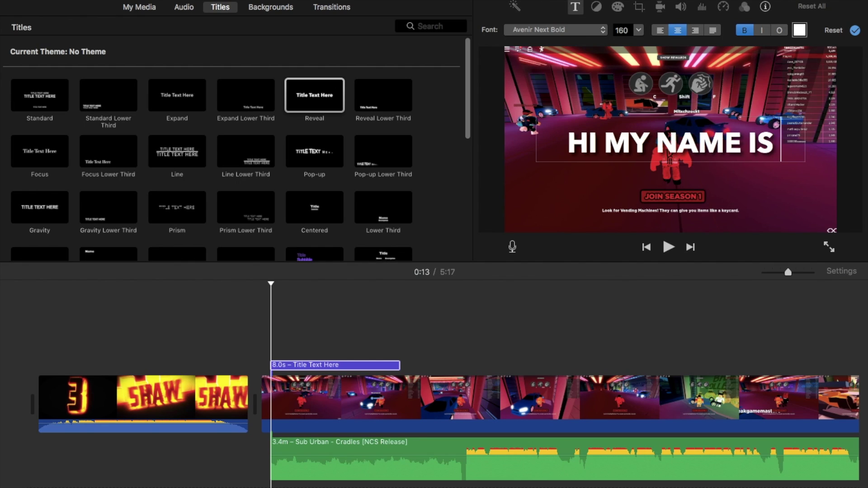
pyautogui.press('super+a')
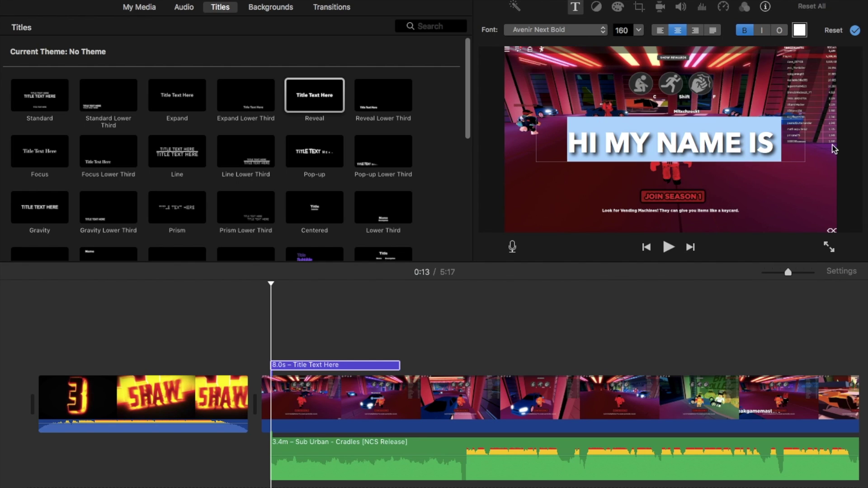
pyautogui.press('Right')
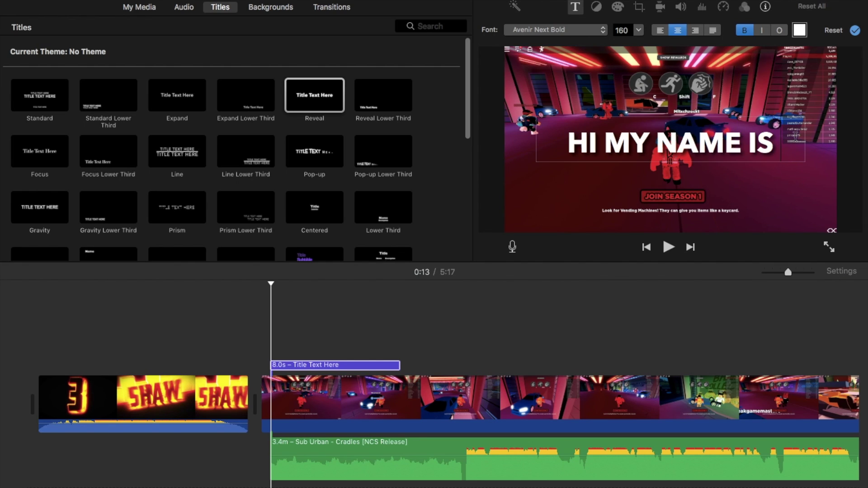
pyautogui.write('TAIFOON')
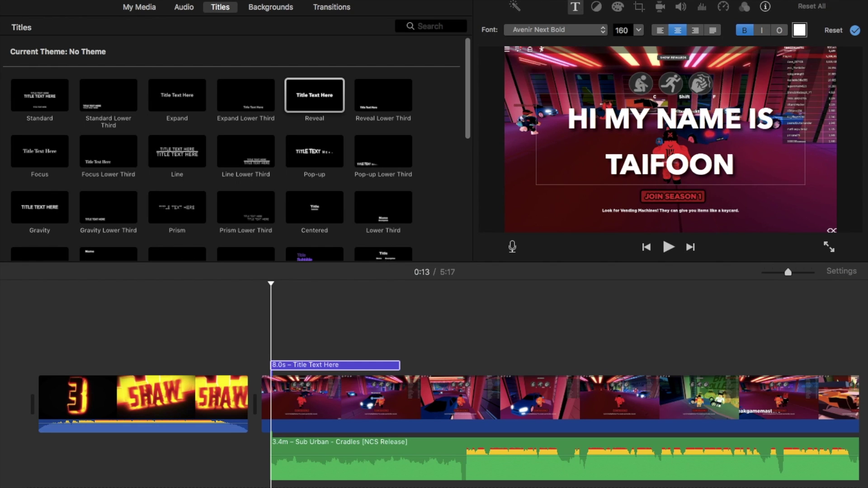
pyautogui.click(511, 326)
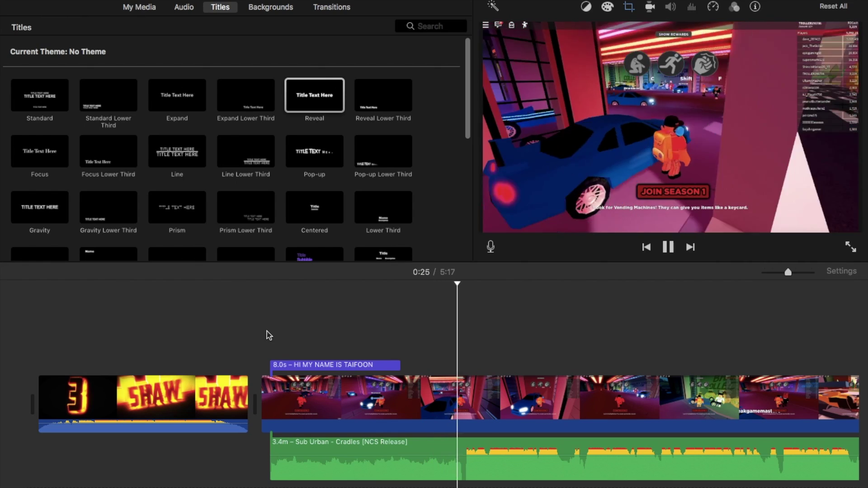
# - Stop playback and split the gameplay clip at 0:47
pyautogui.press('XF86AudioRaiseVolume')
pyautogui.press('XF86AudioLowerVolume')
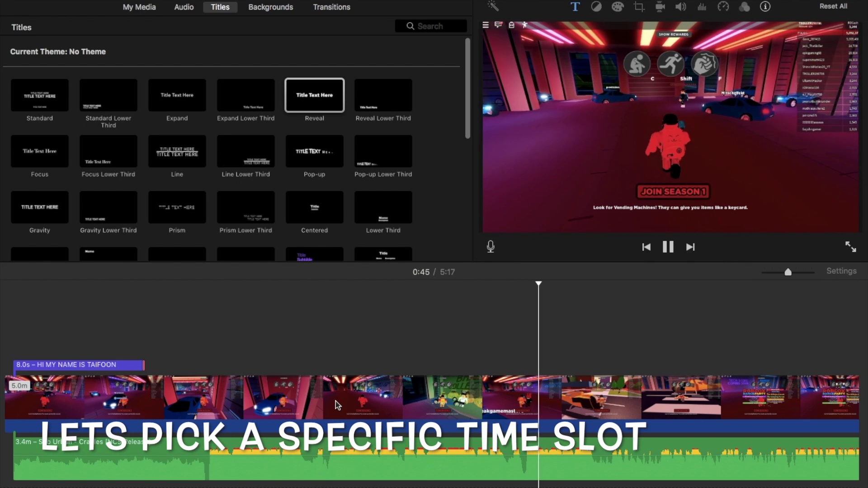
pyautogui.press('space')
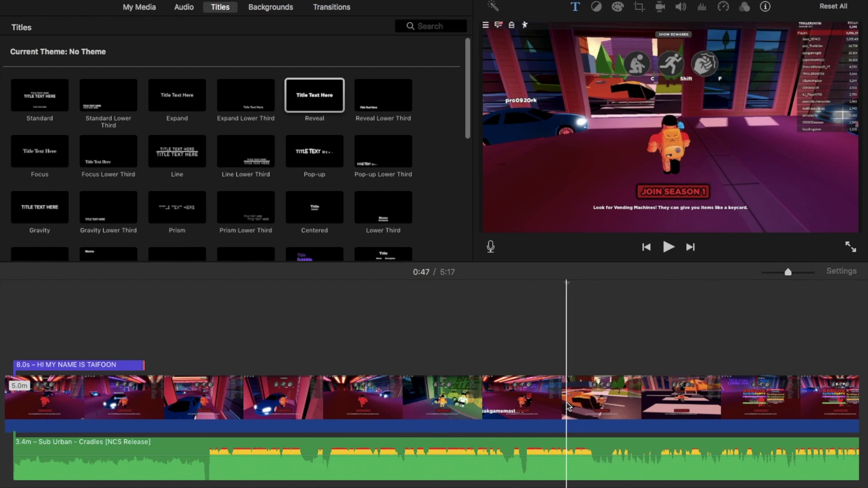
pyautogui.click(569, 407)
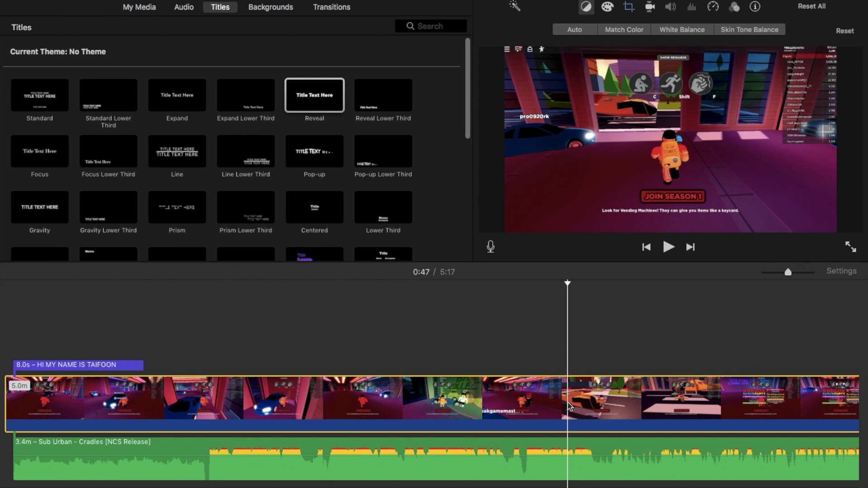
pyautogui.rightClick(569, 407)
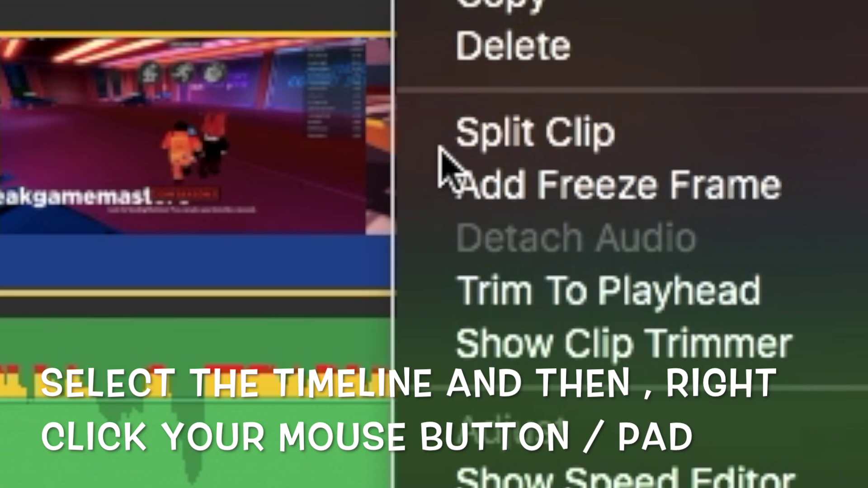
pyautogui.click(443, 143)
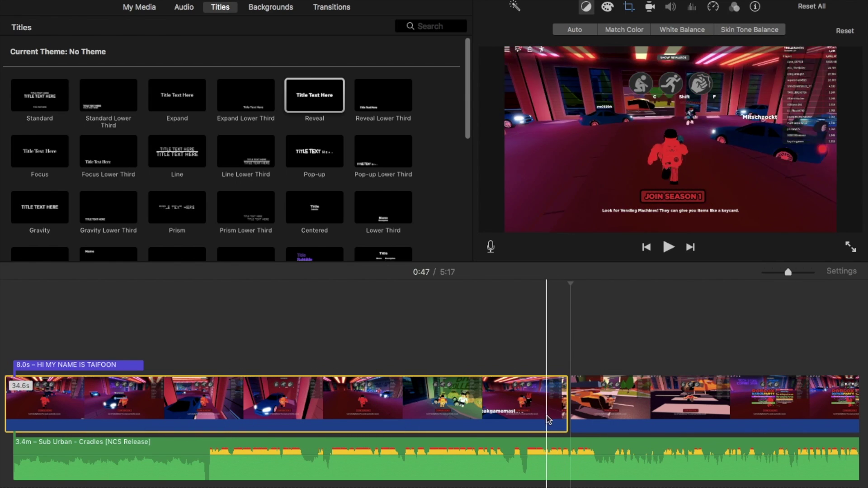
# - Split the remaining gameplay clip again at 1:22, within the Roblox Dance Party scene
pyautogui.hscroll(5, 620, 414)
pyautogui.hscroll(20, 623, 410)
pyautogui.hscroll(4, 695, 398)
pyautogui.click(404, 407)
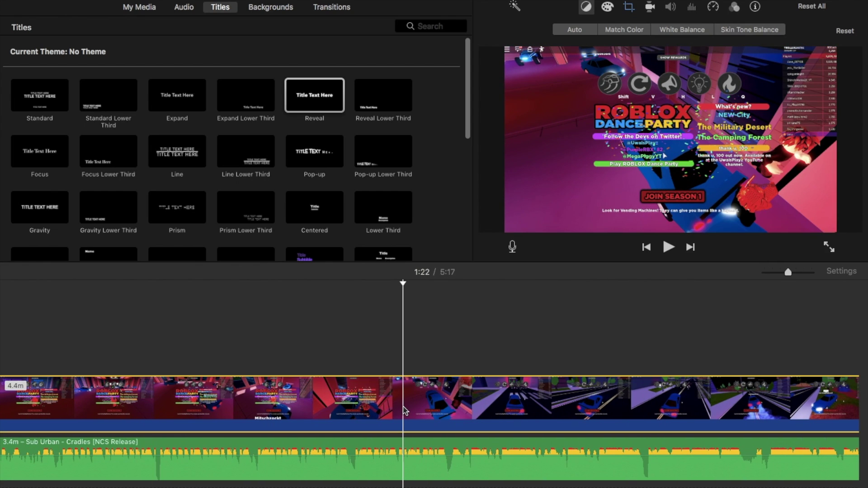
pyautogui.rightClick(404, 410)
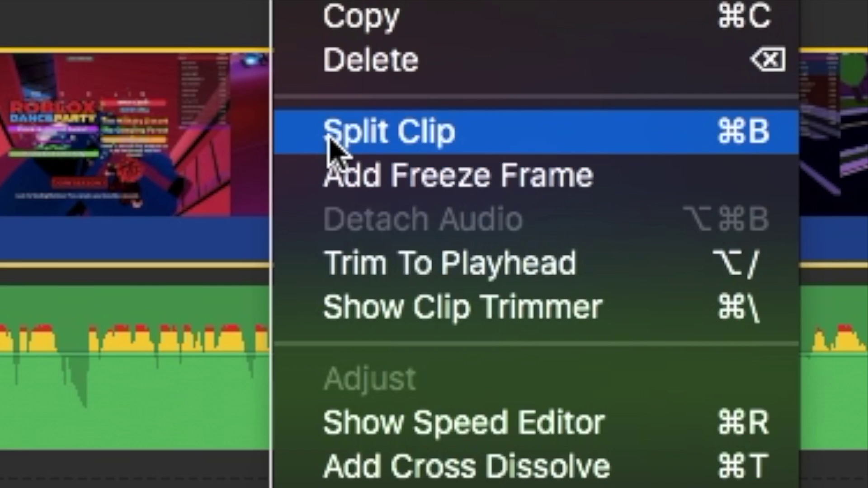
pyautogui.click(417, 404)
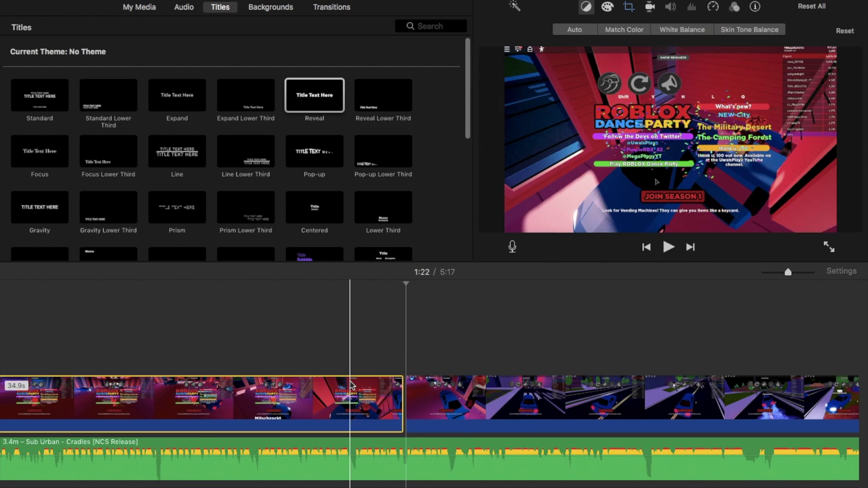
# - Delete the gameplay section between the splits at 0:47 and 1:22
pyautogui.hscroll(-18, 352, 386)
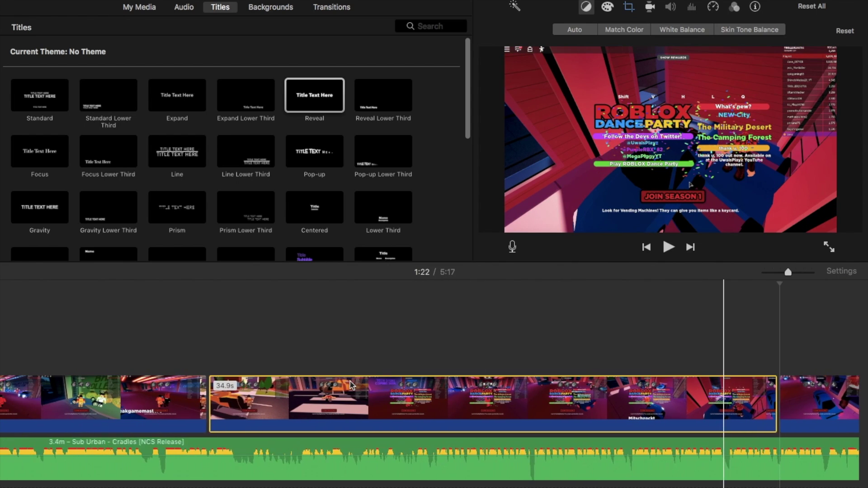
pyautogui.click(352, 385)
pyautogui.click(409, 408)
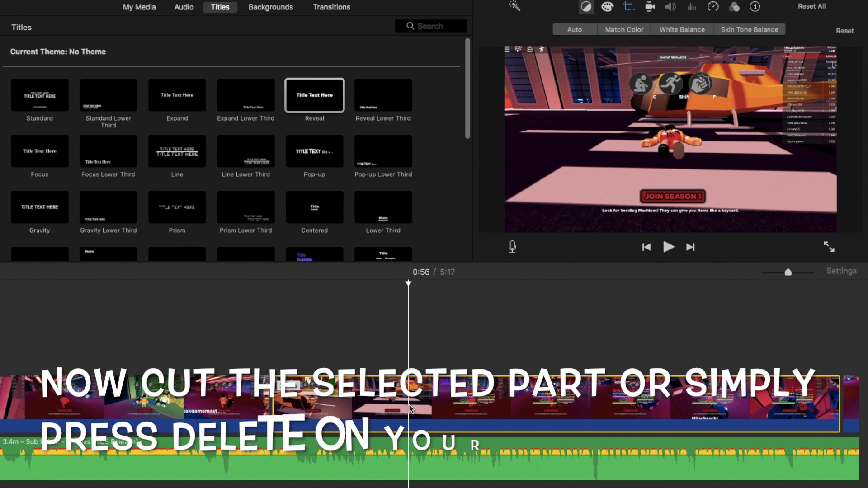
pyautogui.press('Delete')
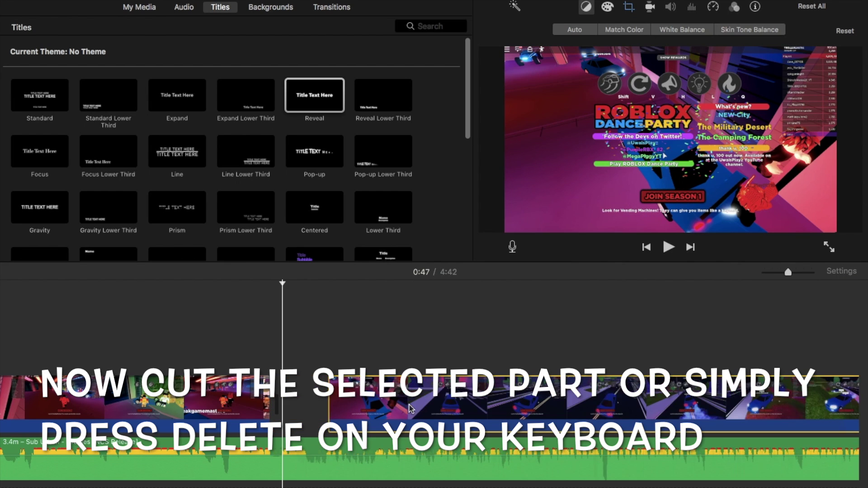
# - Preview the cut at 0:47 and add a Cross Blur transition between the two gameplay clips
pyautogui.click(229, 388)
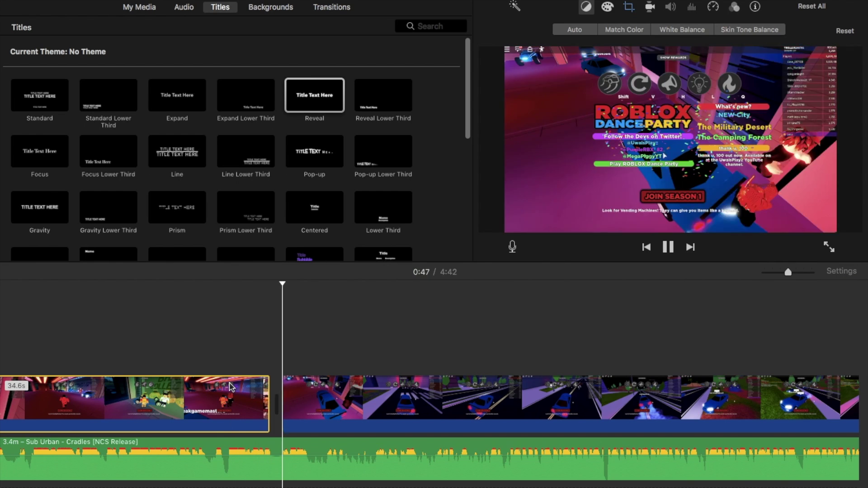
pyautogui.press('space')
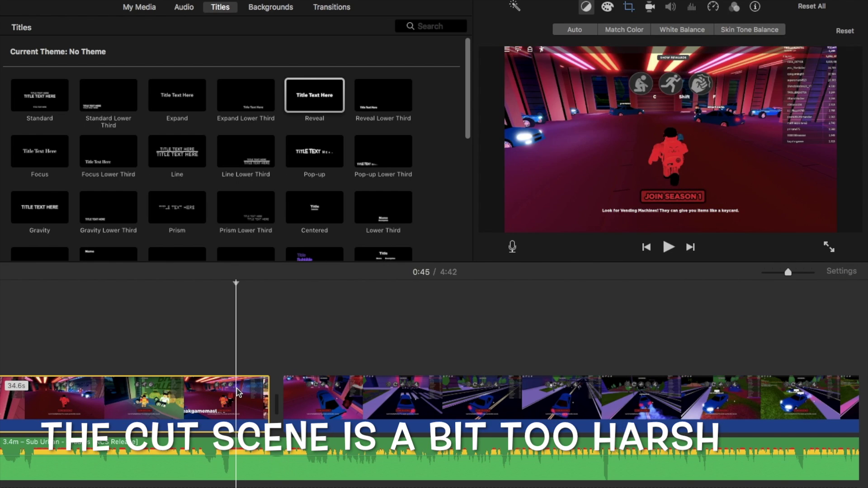
pyautogui.click(341, 10)
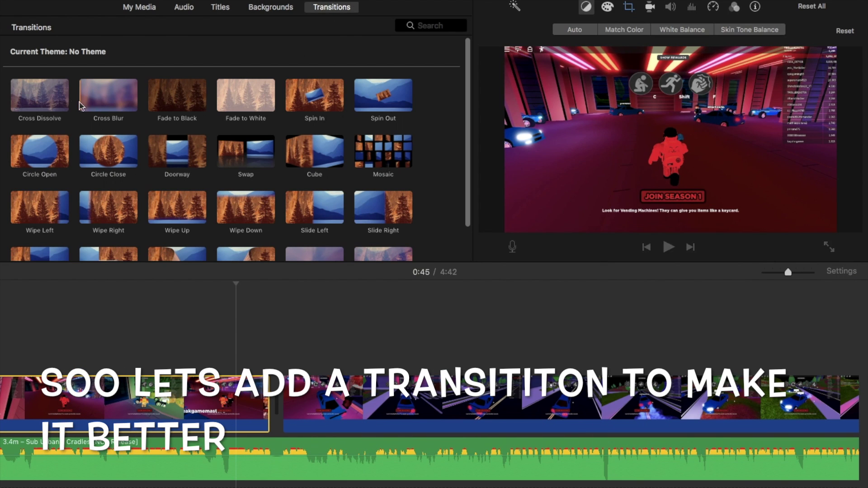
pyautogui.moveTo(114, 110); pyautogui.dragTo(273, 385)
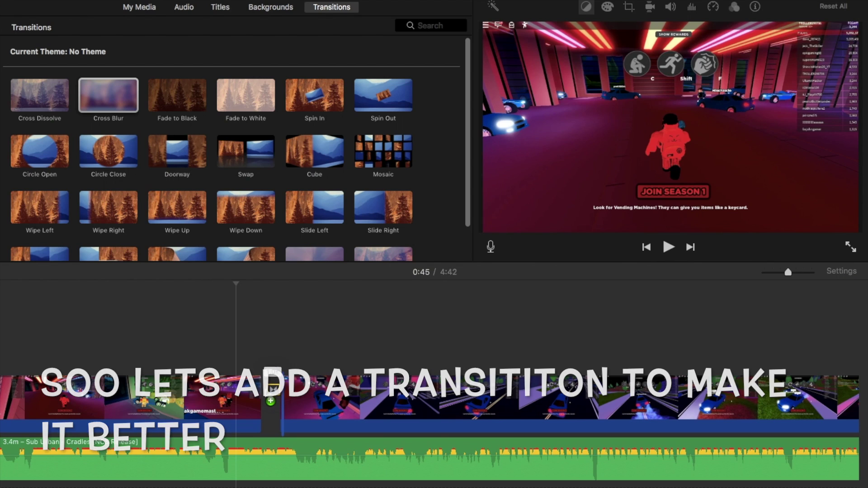
pyautogui.click(231, 384)
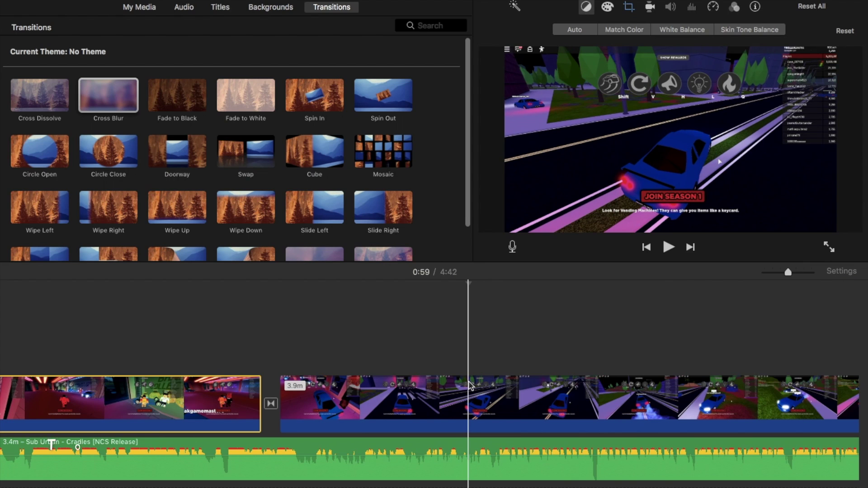
# - Crop the gameplay clip after the transition with Crop to Fill, framing the top entries of the in-game player list
pyautogui.click(470, 387)
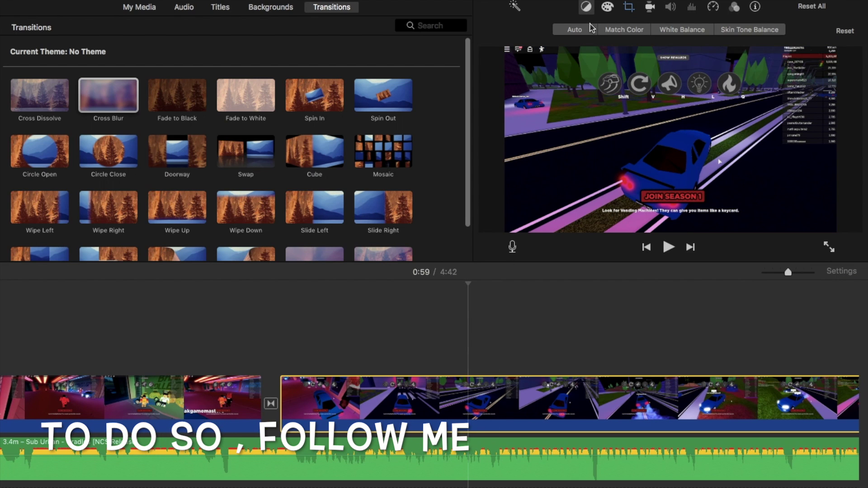
pyautogui.click(629, 8)
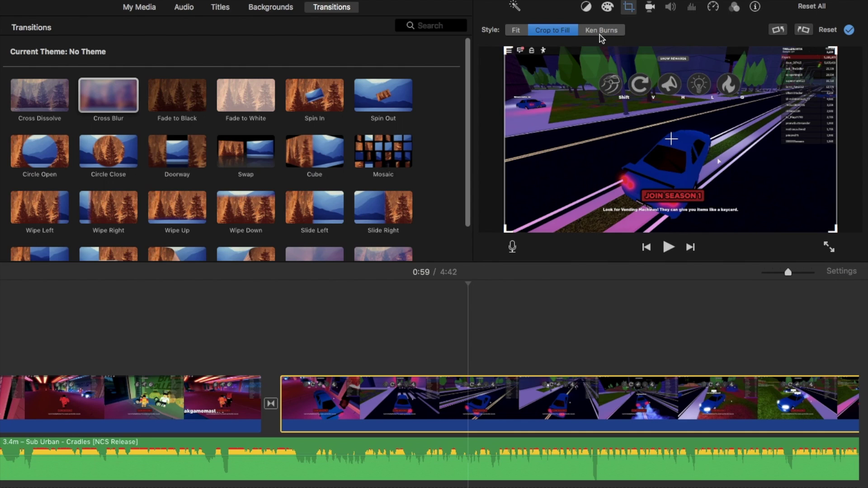
pyautogui.moveTo(506, 47); pyautogui.dragTo(706, 149)
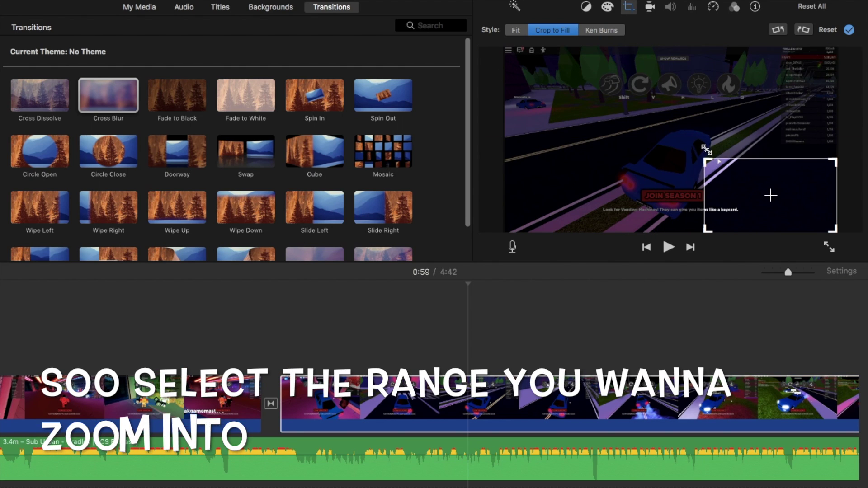
pyautogui.moveTo(747, 175); pyautogui.dragTo(652, 152)
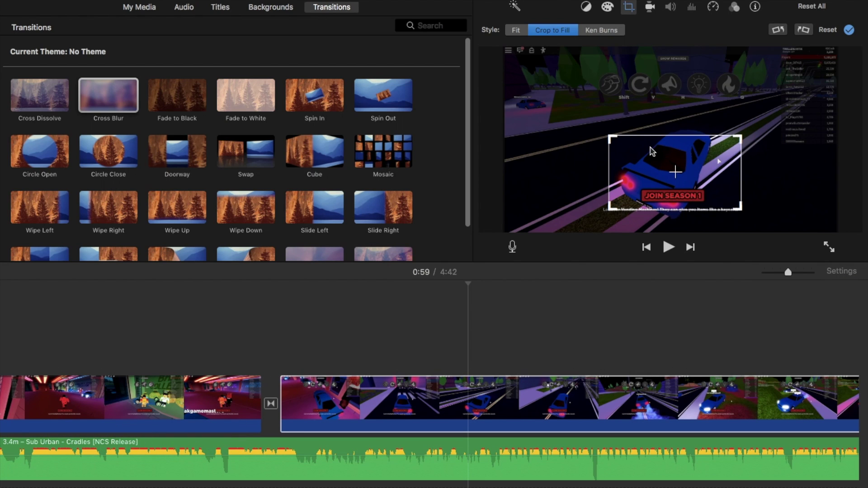
pyautogui.moveTo(673, 160); pyautogui.dragTo(753, 69)
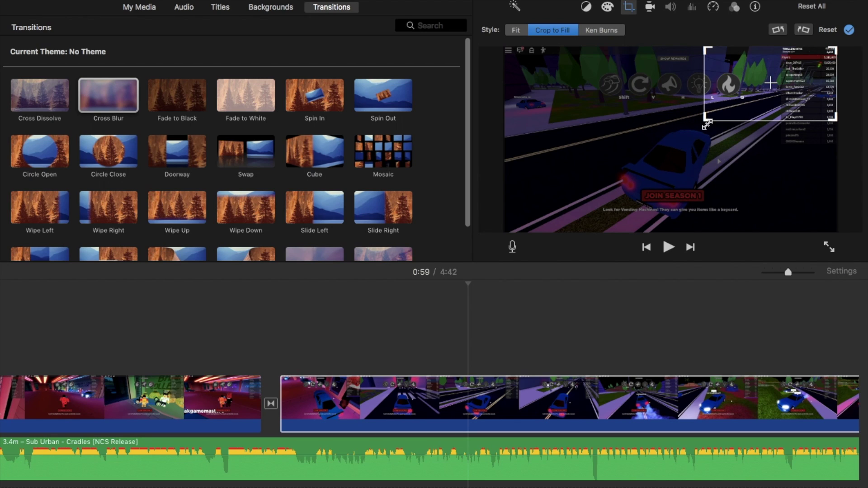
pyautogui.moveTo(737, 116); pyautogui.dragTo(776, 98)
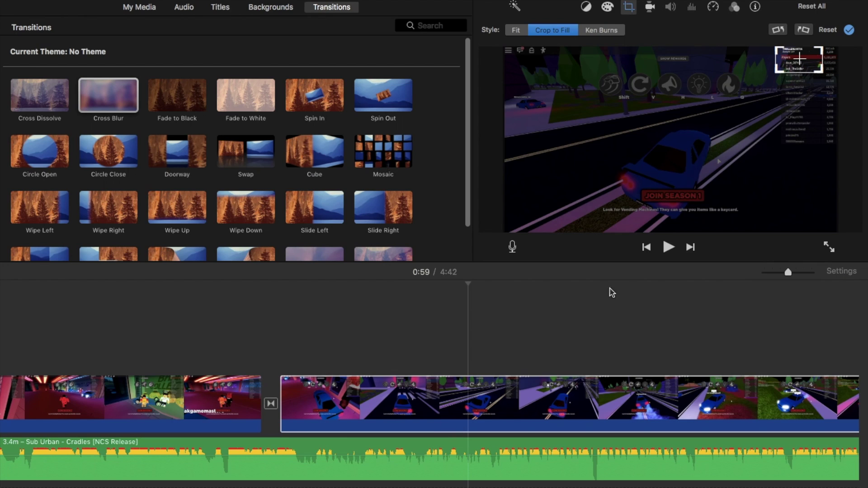
pyautogui.click(850, 31)
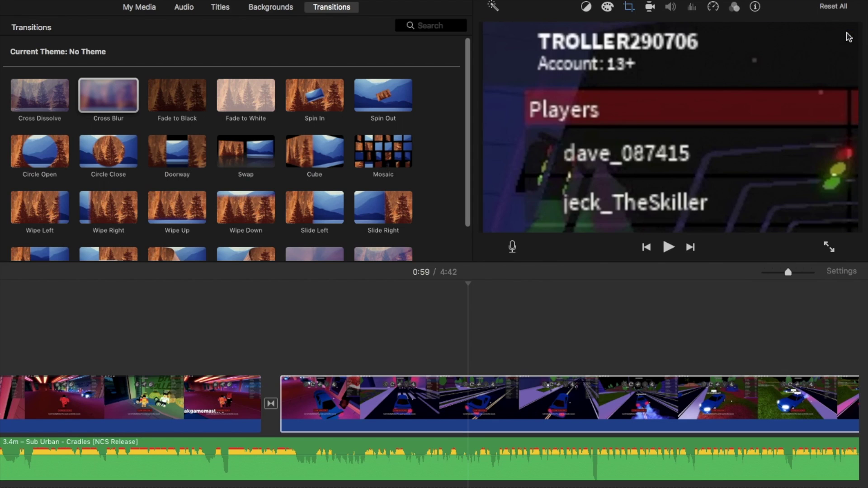
# - Play part of the cropped gameplay clip to check the zoom, and return the playhead to 0:49
pyautogui.click(391, 402)
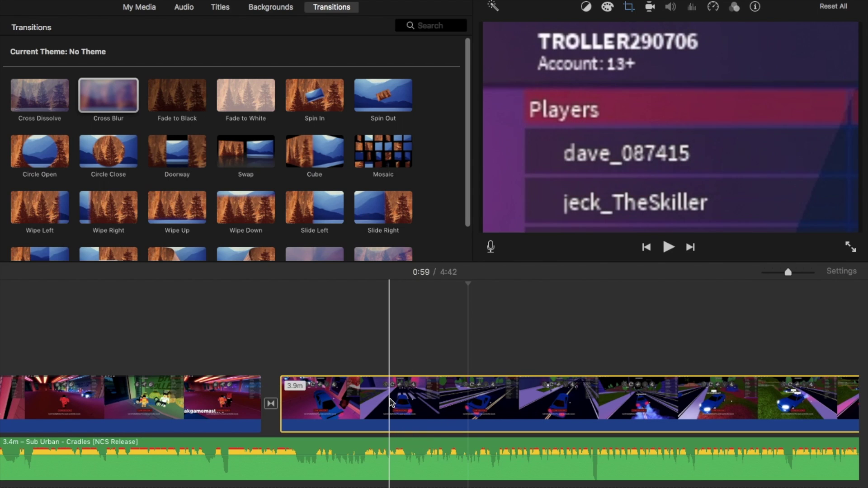
pyautogui.press('space')
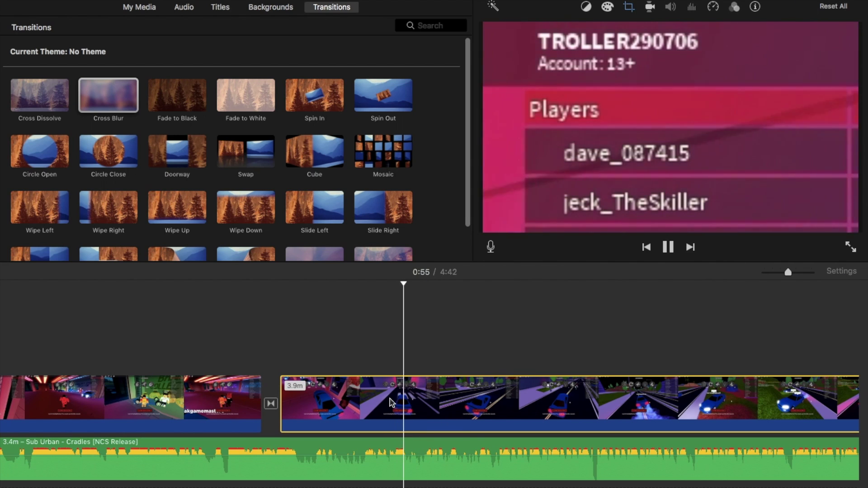
pyautogui.click(299, 399)
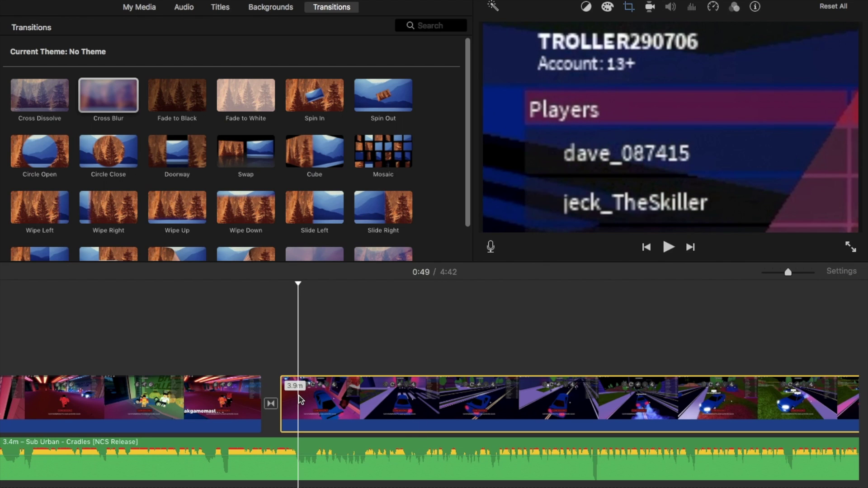
# - Play the section around the Cross Blur transition to check the change into the zoomed-in gameplay clip
pyautogui.click(214, 415)
pyautogui.press('space')
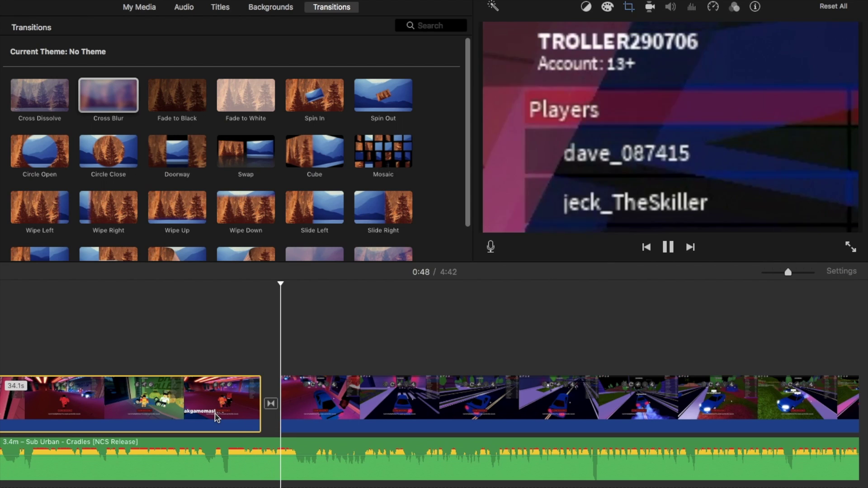
pyautogui.press('space')
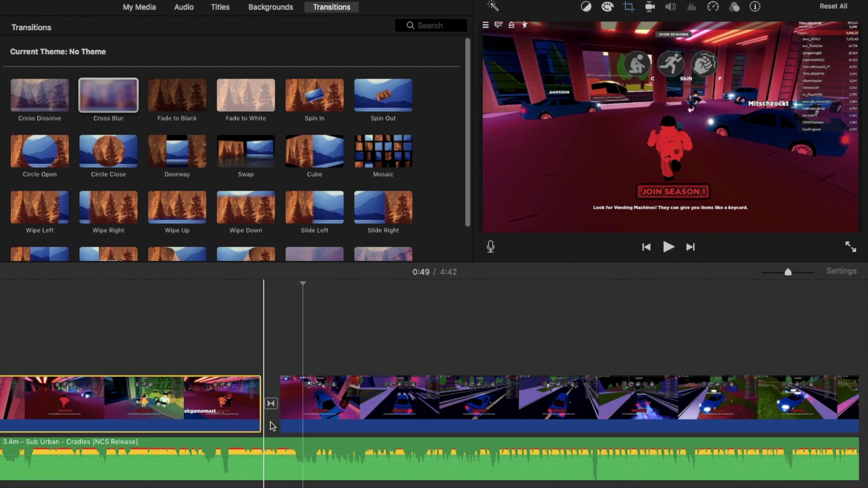
pyautogui.click(306, 411)
pyautogui.rightClick(306, 413)
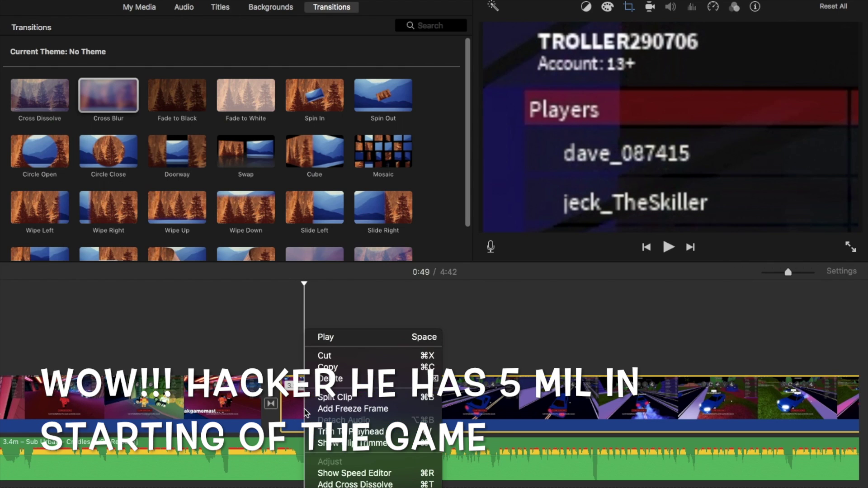
pyautogui.click(591, 304)
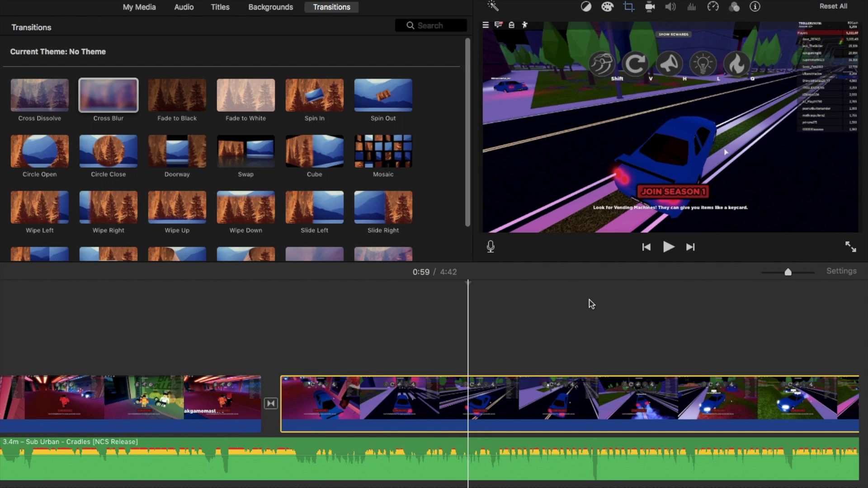
# - Split the gameplay clip after the transition twice, isolating a 6.4-second segment that ends at 1:02
pyautogui.rightClick(413, 389)
pyautogui.click(448, 397)
pyautogui.click(519, 411)
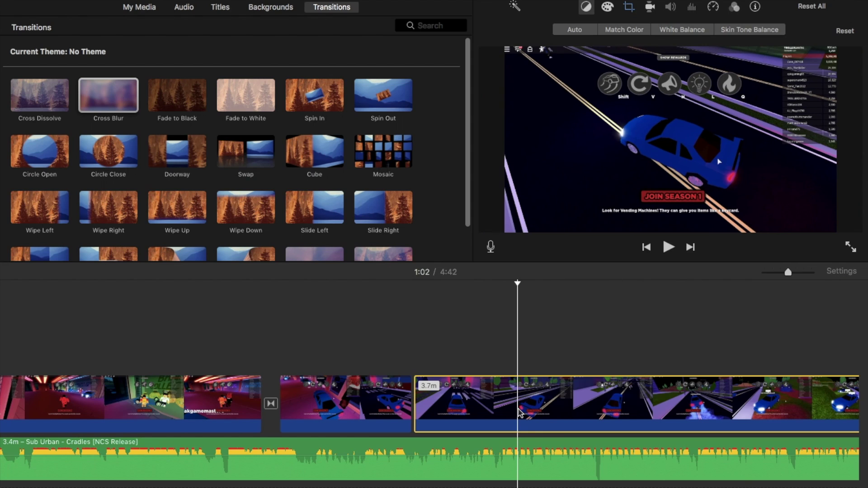
pyautogui.rightClick(519, 411)
pyautogui.click(533, 397)
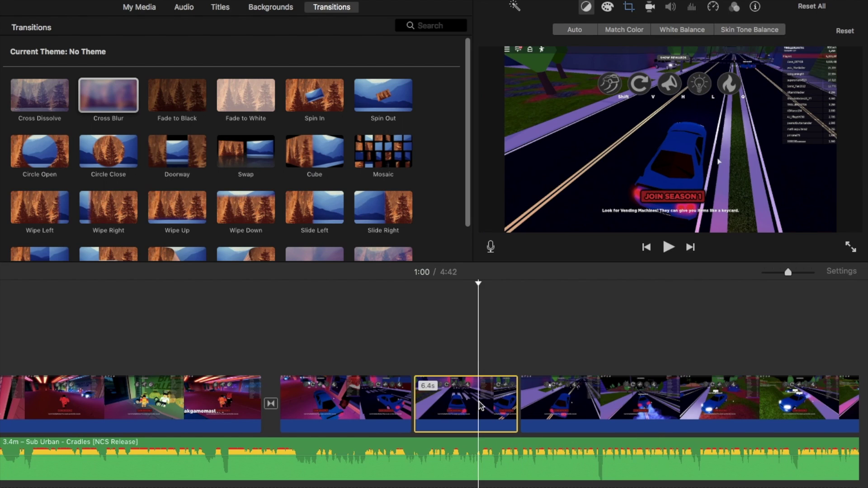
# - Crop the isolated 6.4-second segment with Crop to Fill around the top entries of the in-game player list, and preview the zoom
pyautogui.click(628, 8)
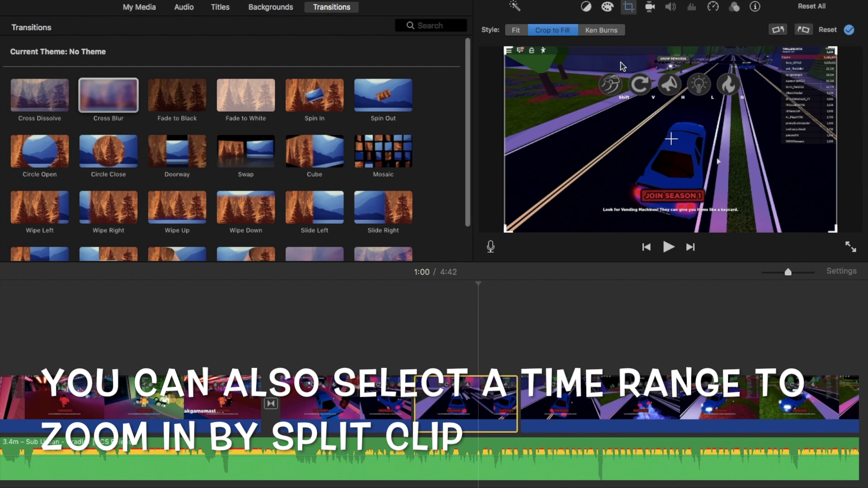
pyautogui.moveTo(509, 227); pyautogui.dragTo(703, 103)
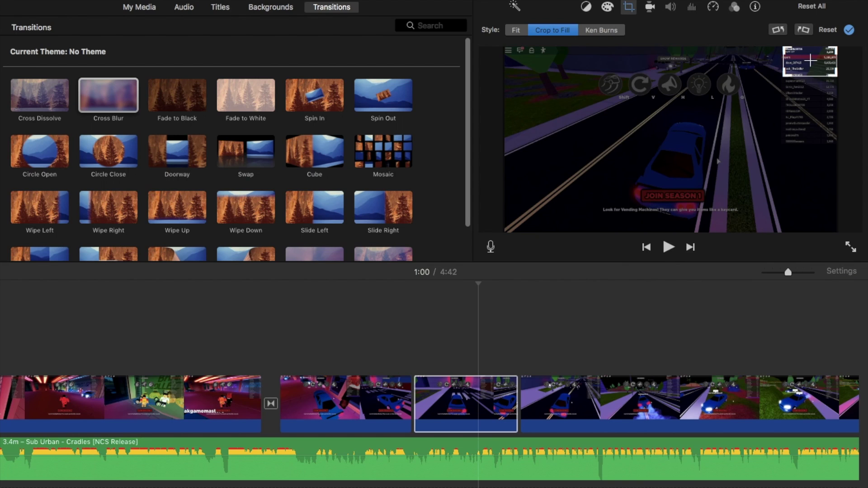
pyautogui.click(850, 31)
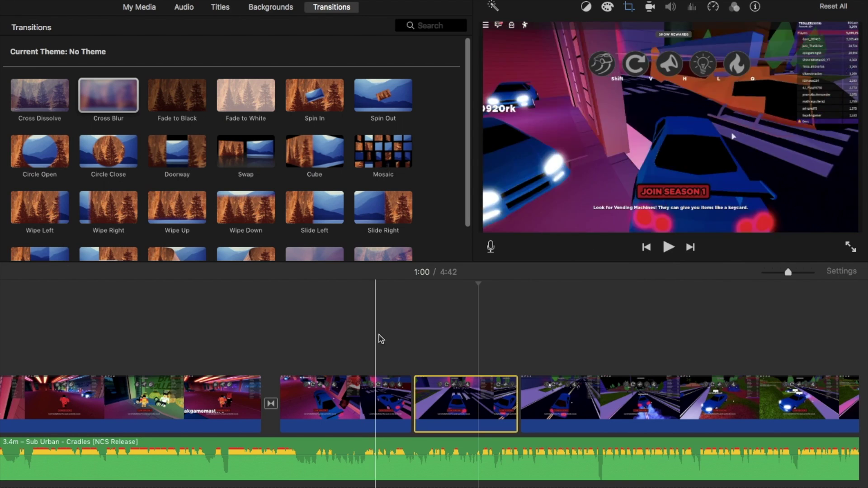
pyautogui.click(379, 344)
pyautogui.press('space')
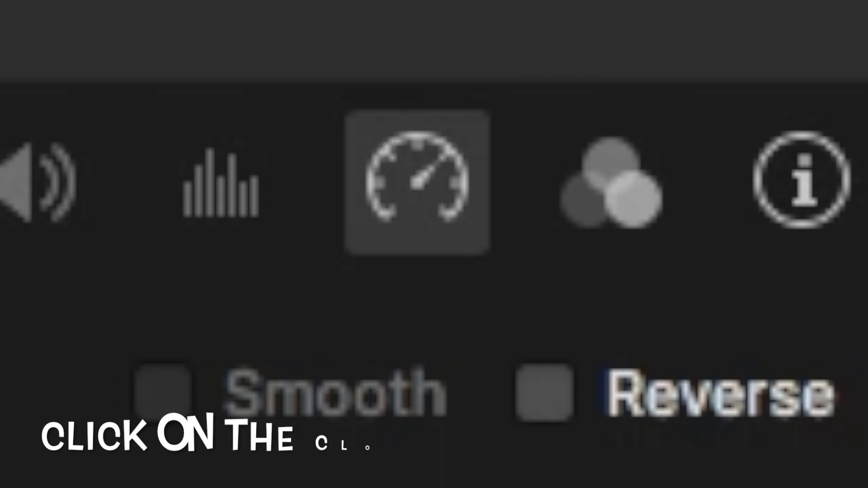
# - Speed up the gameplay between the zoomed segment and a new split at 1:10 using Fast at 2x, and preview it
pyautogui.rightClick(653, 392)
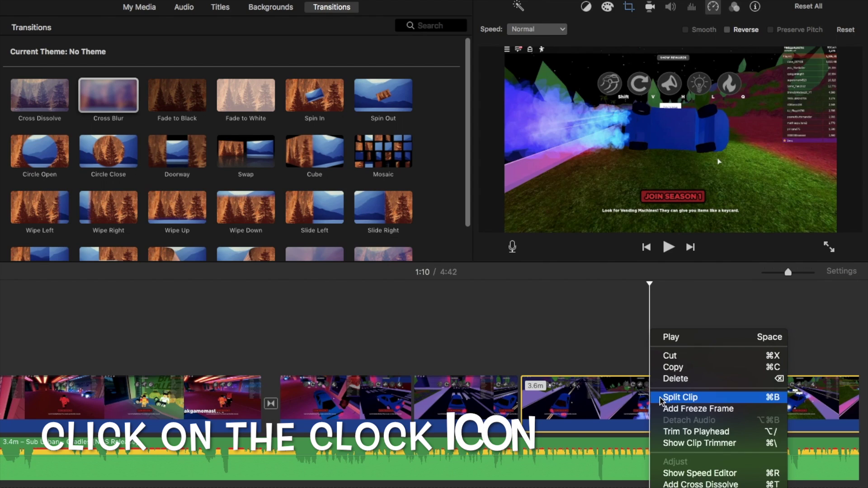
pyautogui.click(665, 398)
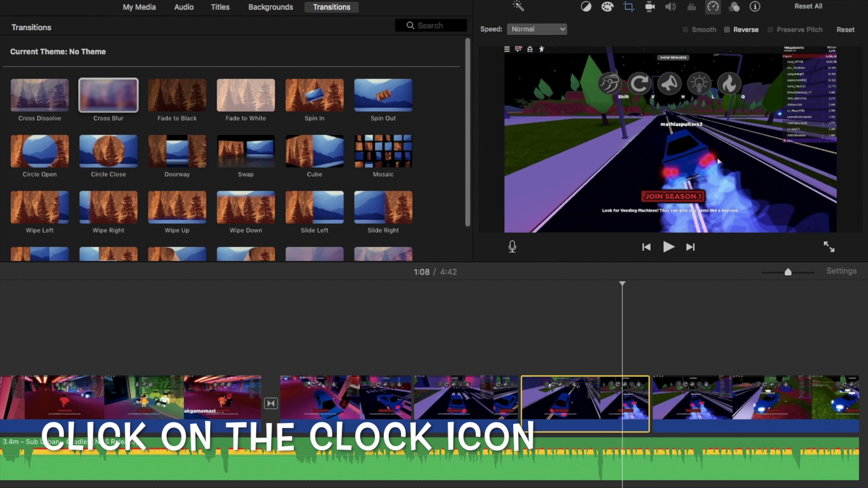
pyautogui.click(555, 32)
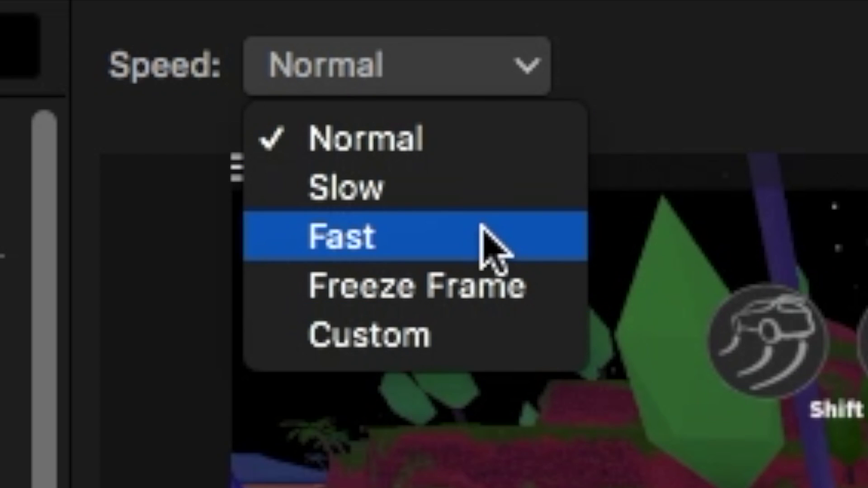
pyautogui.click(482, 226)
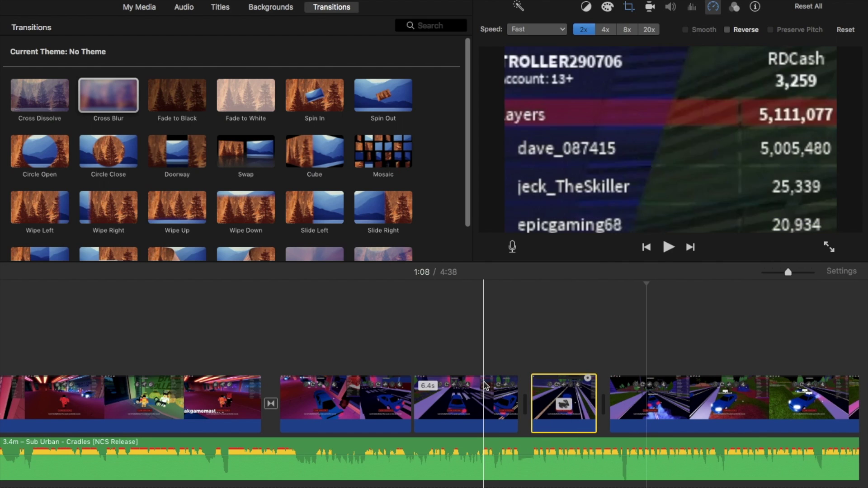
pyautogui.click(485, 386)
pyautogui.press('space')
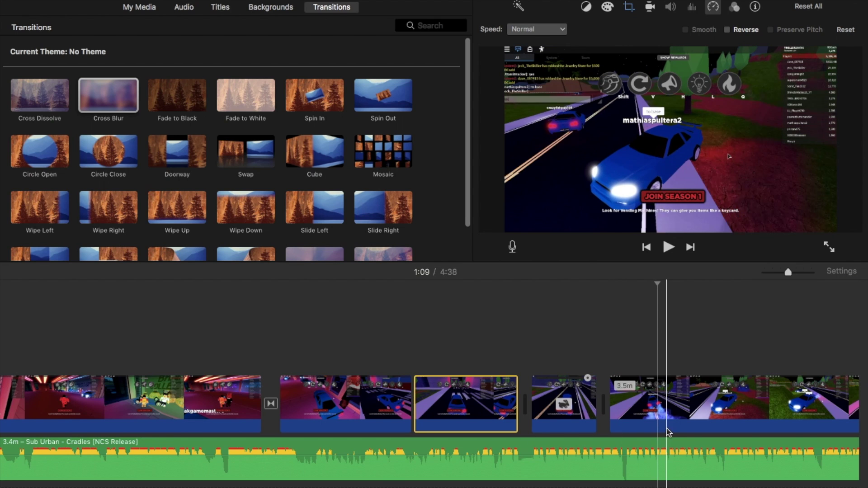
# - Split the gameplay clip at 1:11 and set the short segment following the sped-up one to Slow speed
pyautogui.hscroll(8, 486, 385)
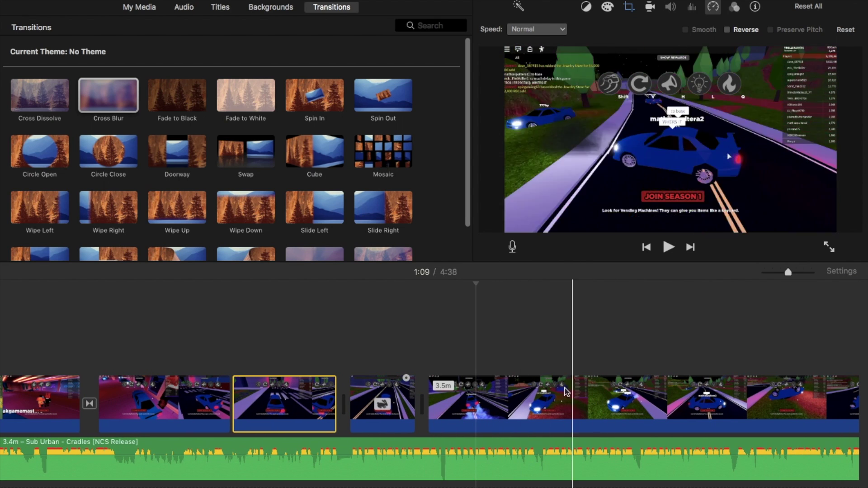
pyautogui.click(505, 392)
pyautogui.rightClick(505, 393)
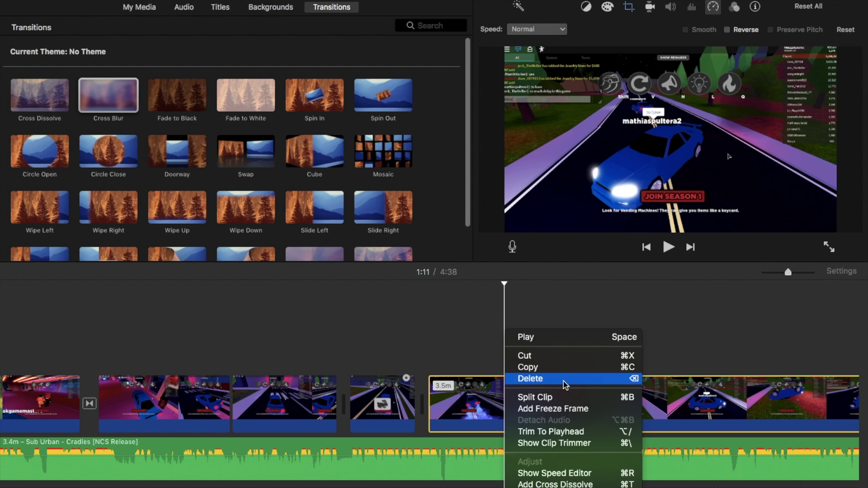
pyautogui.click(536, 397)
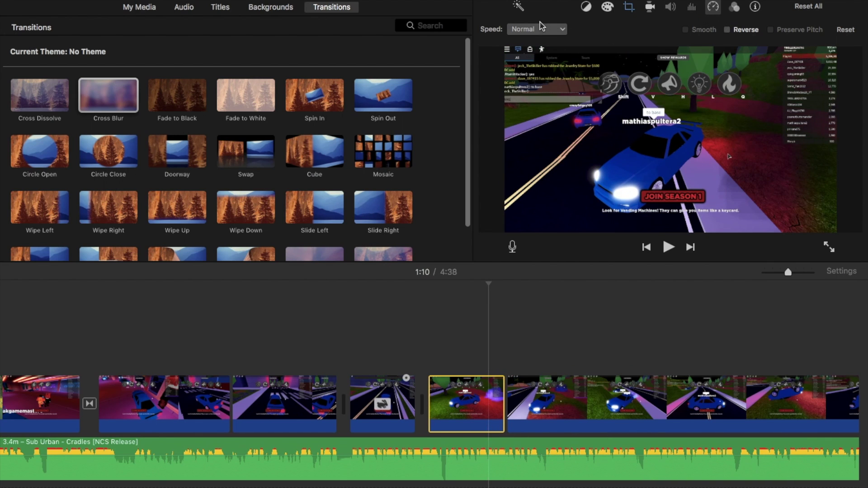
pyautogui.click(528, 53)
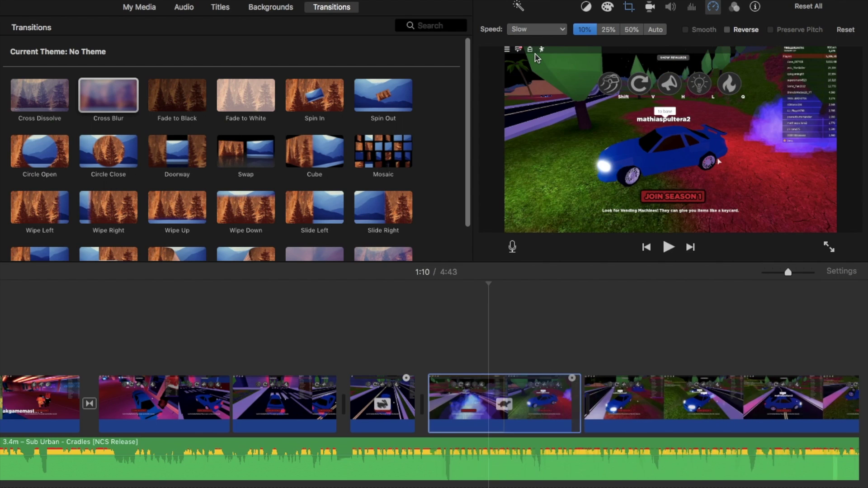
# - Play the timeline from 1:02 through the fast and slow segments to check both speed changes, and pause at 1:23
pyautogui.click(355, 357)
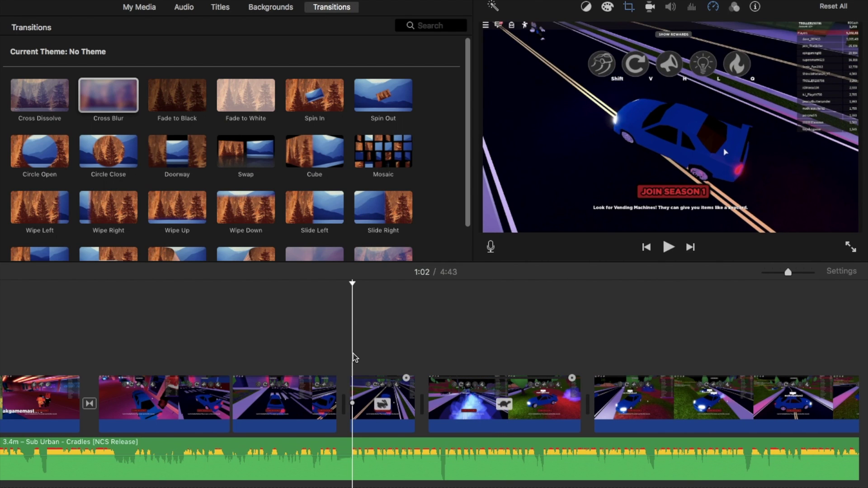
pyautogui.press('space')
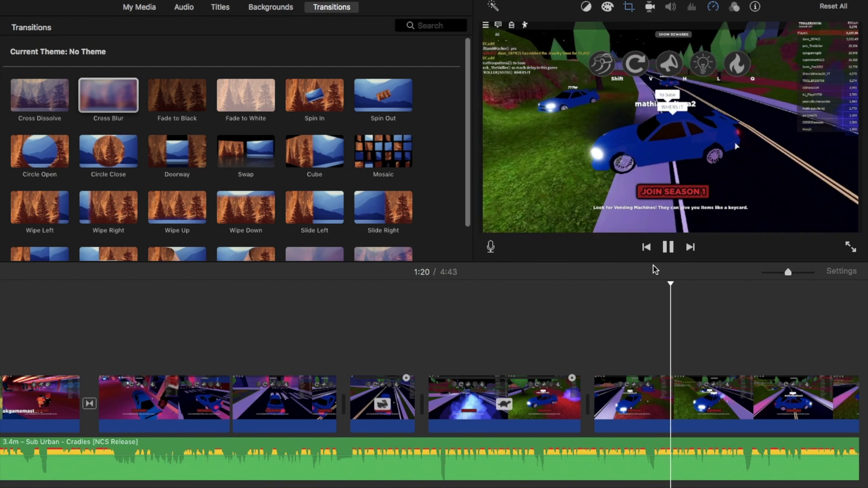
pyautogui.click(669, 247)
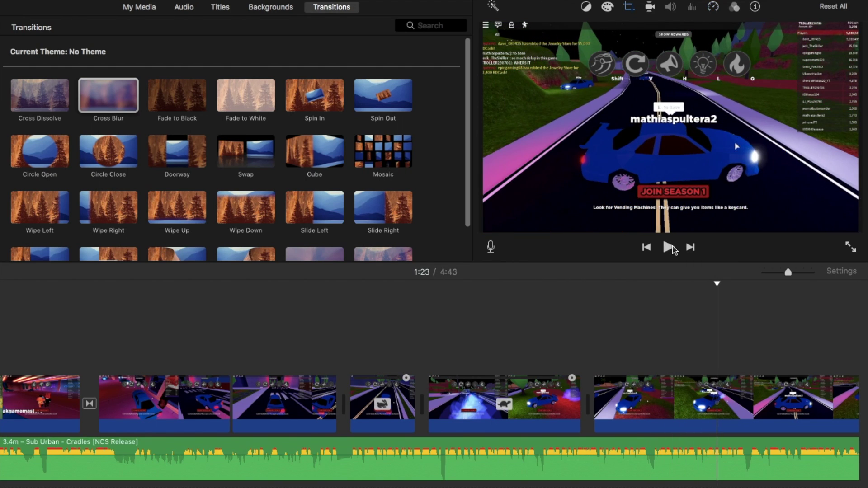
# - Open the collection of available backgrounds
pyautogui.click(265, 10)
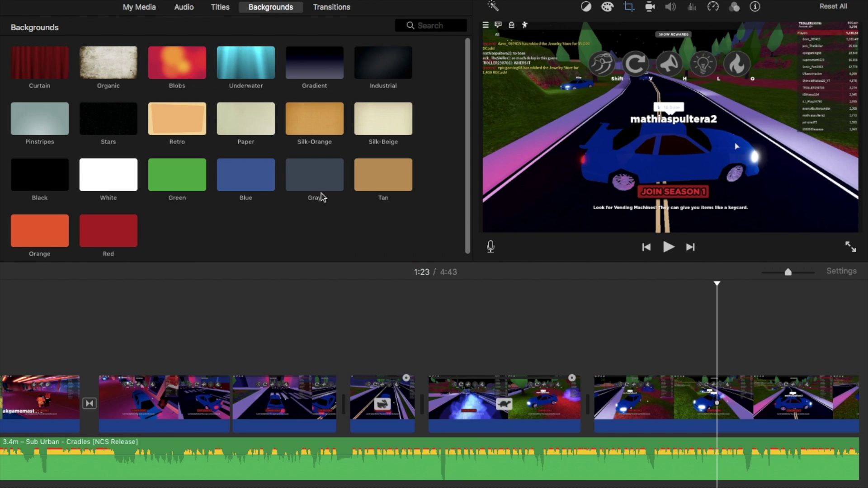